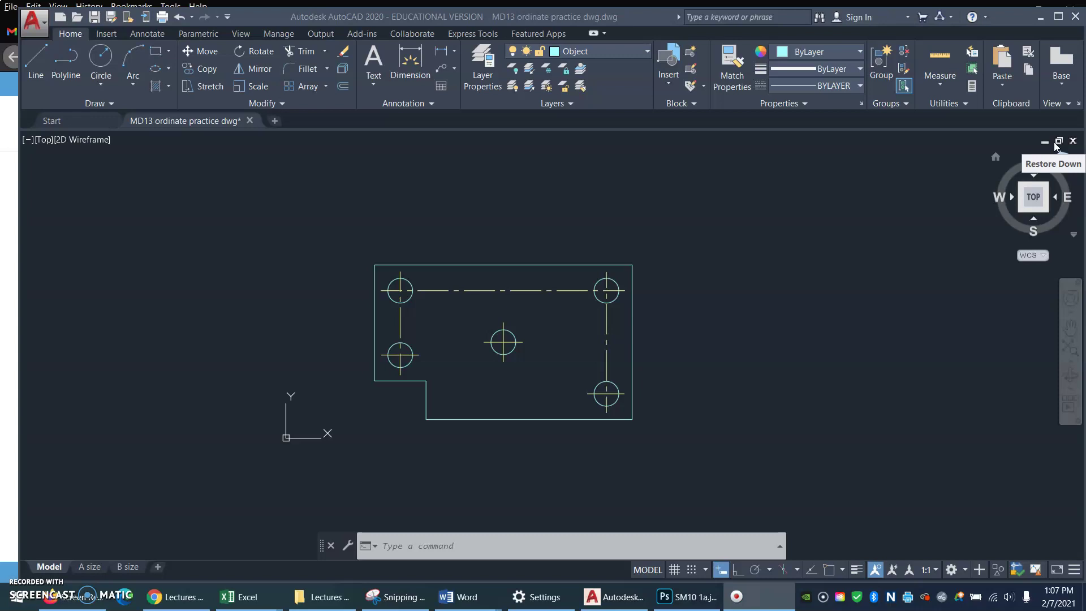
- Set Dimension as the current layer from the Home tab's Layer list
click(1051, 165)
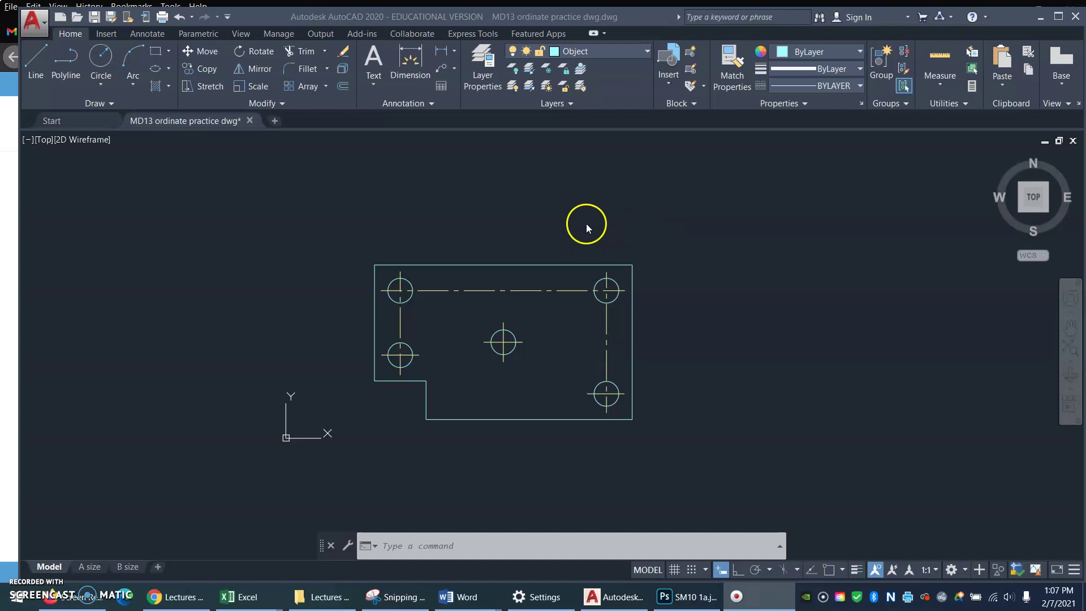
click(648, 53)
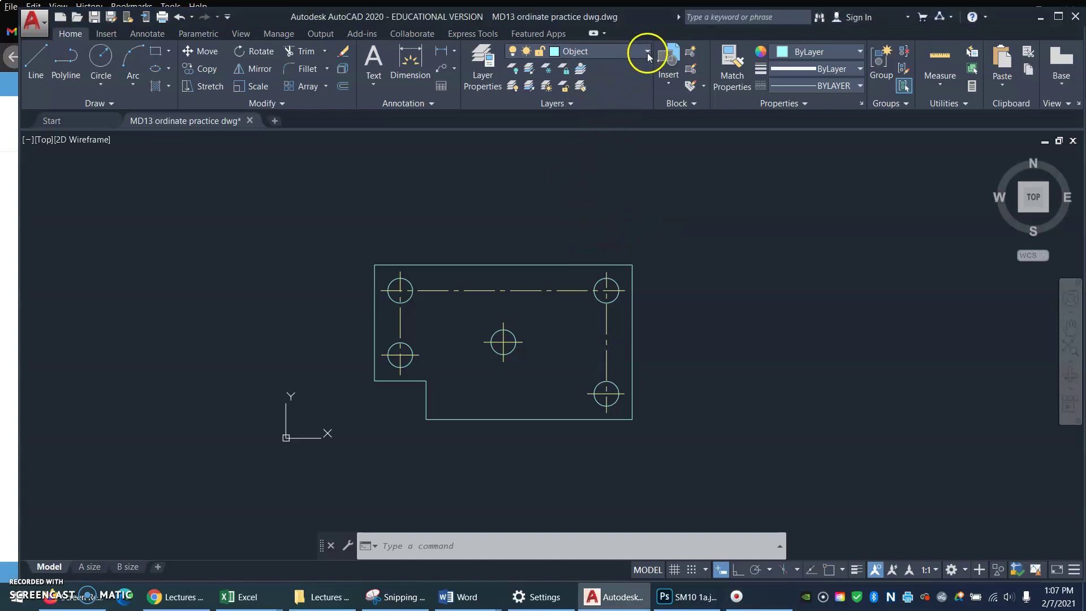
click(644, 50)
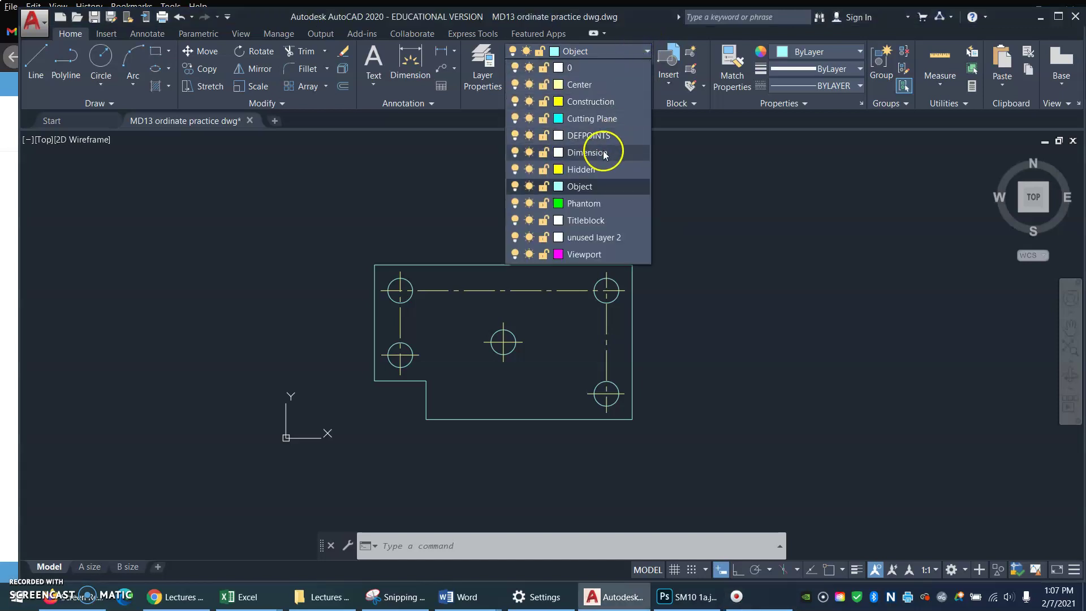
click(604, 153)
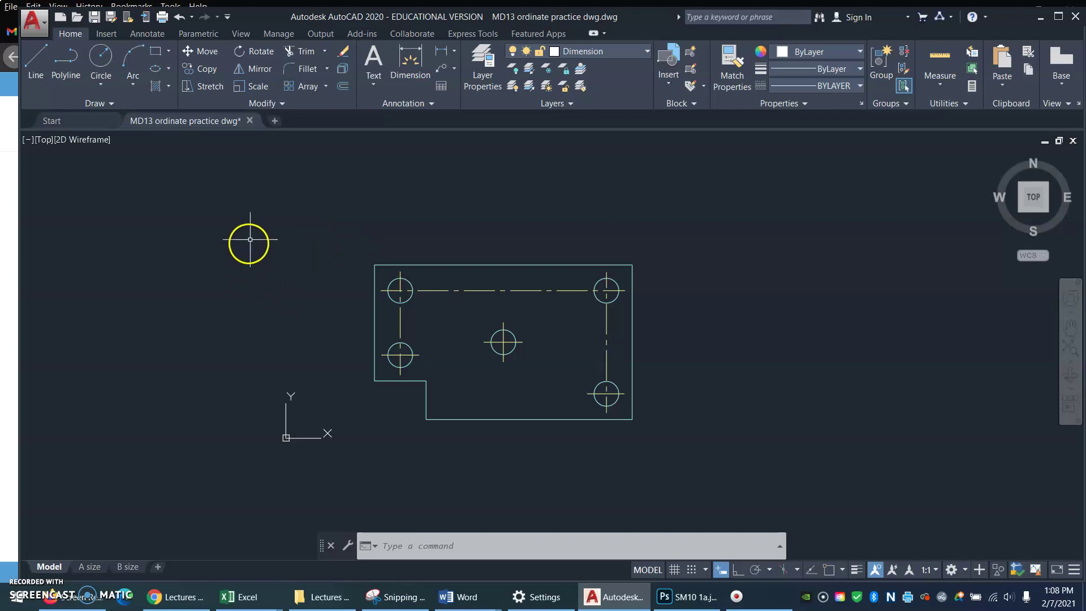
- Browse the Annotation panel's leader, dimension-type and style dropdowns
click(150, 35)
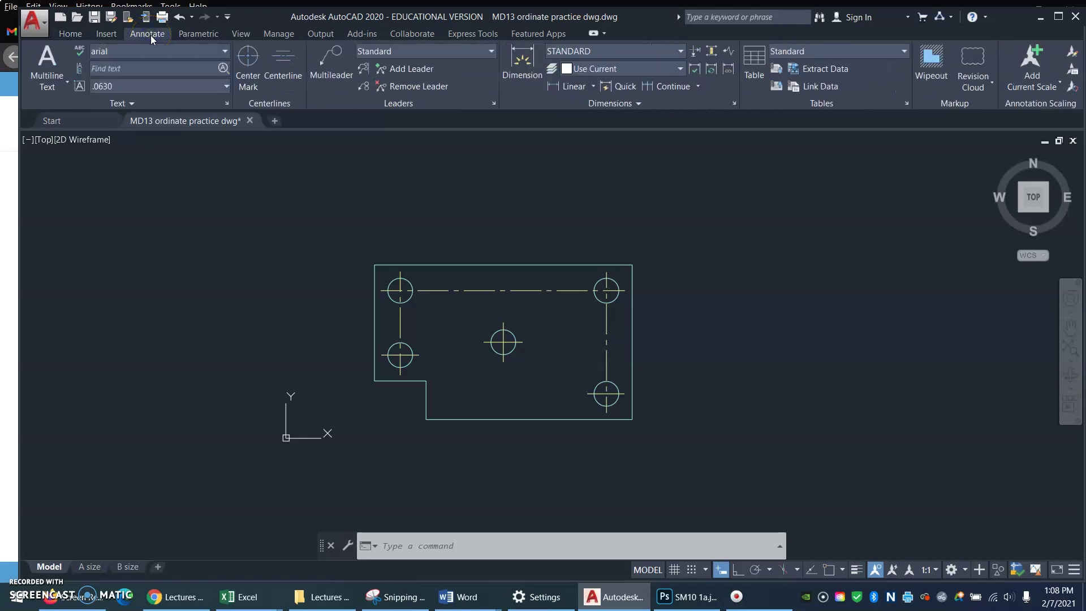
click(70, 34)
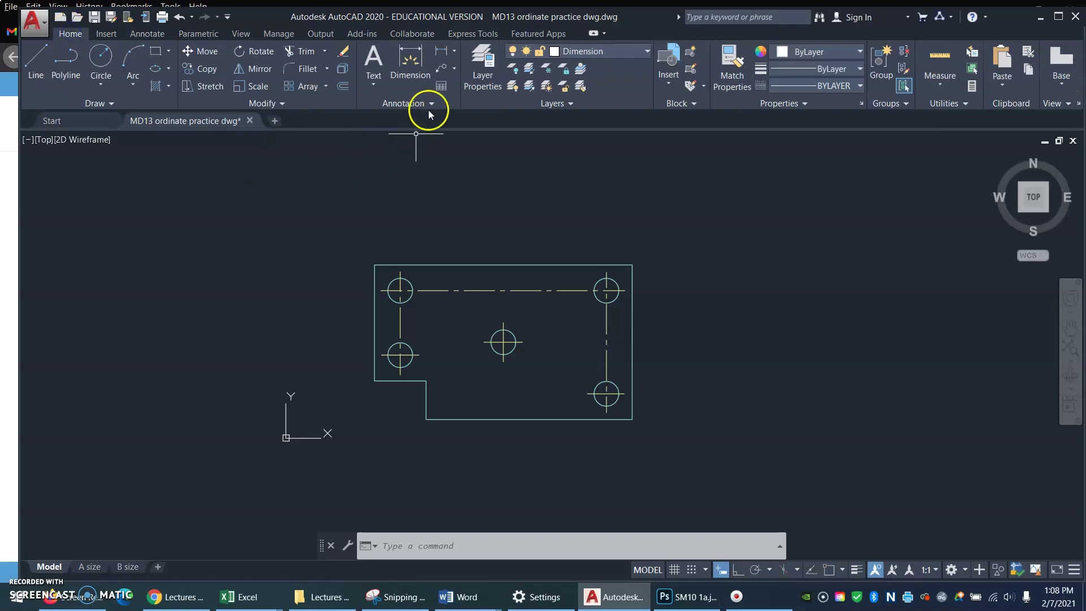
click(454, 69)
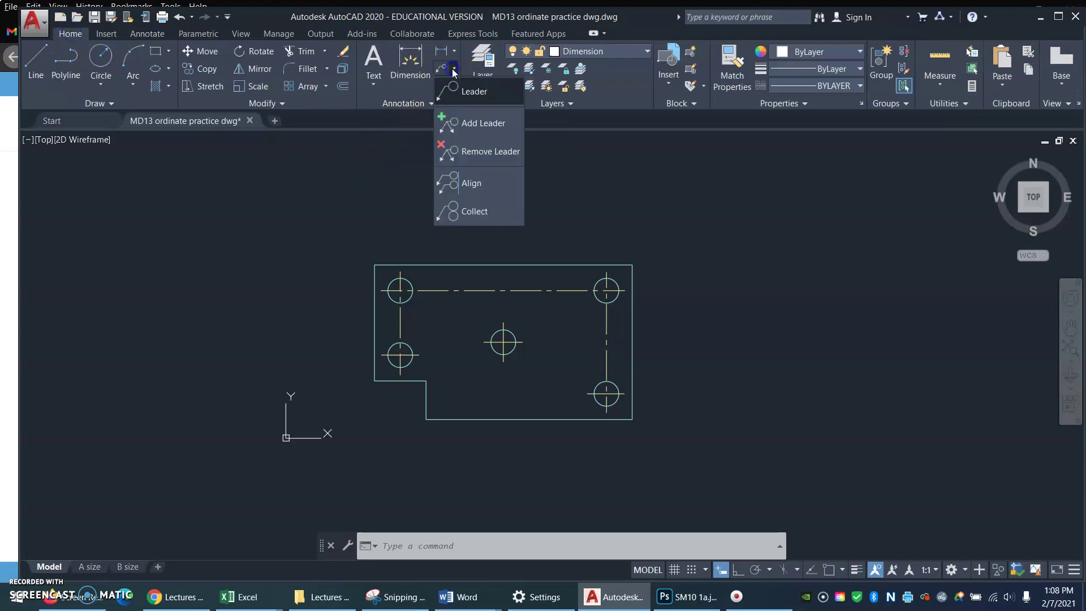
click(398, 143)
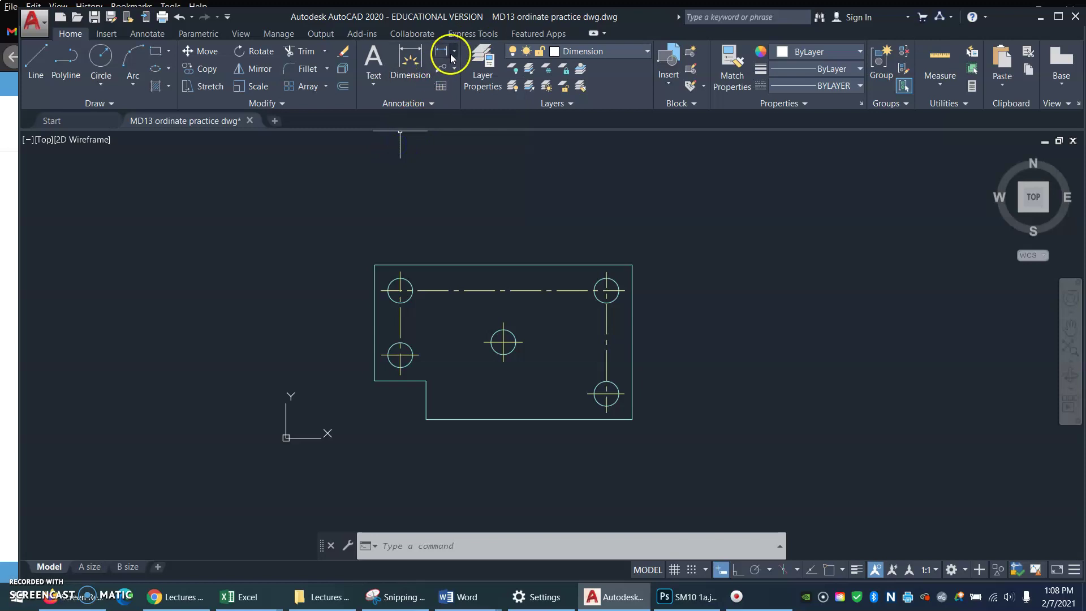
click(454, 49)
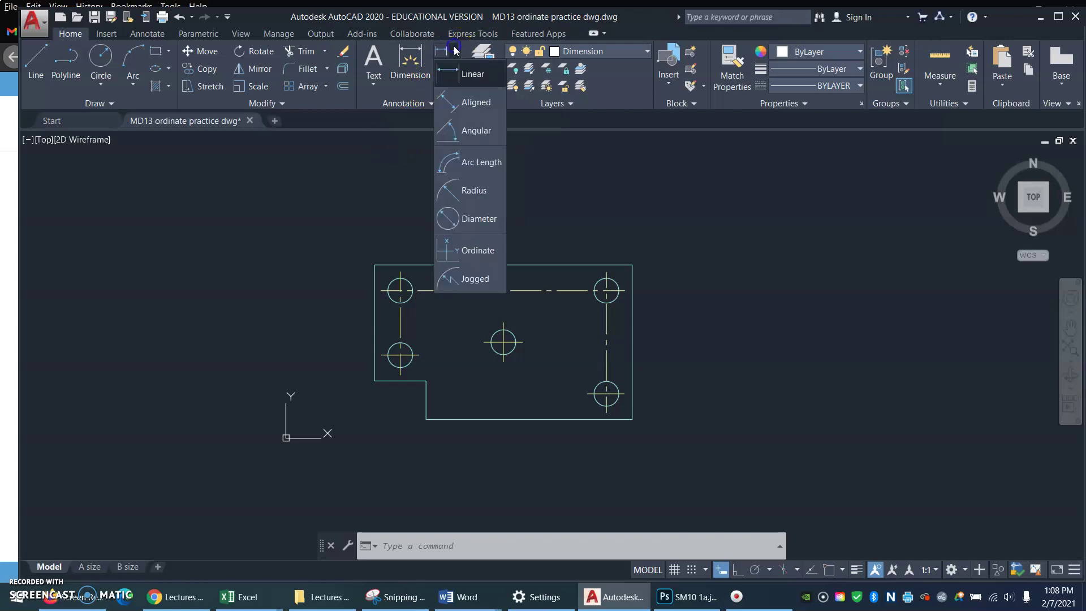
click(357, 171)
click(433, 102)
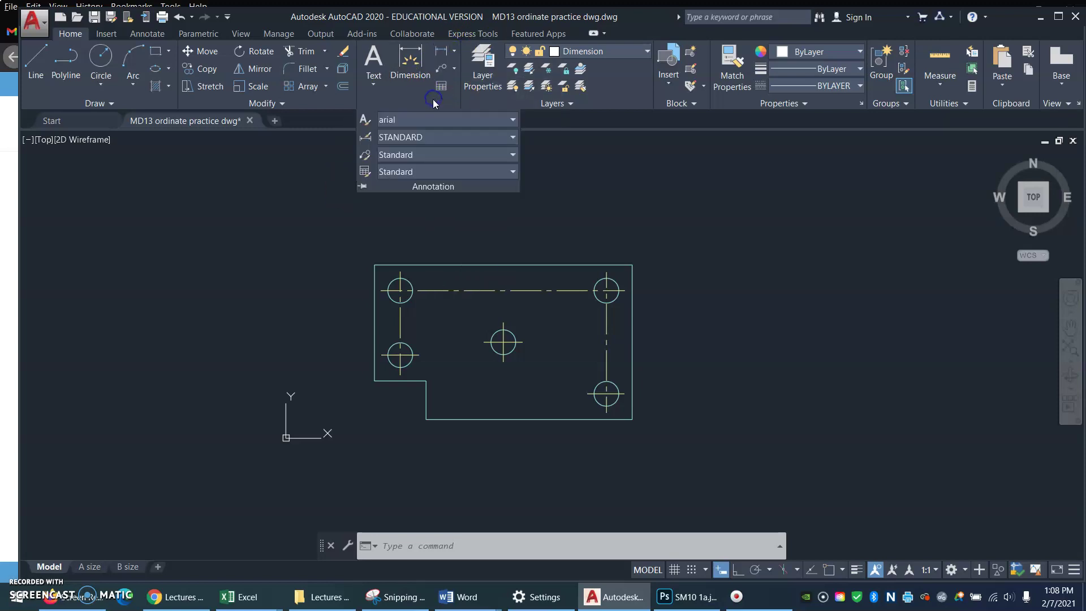
click(318, 186)
- Turn off object snap, cancel the stray selection and show the Annotate tools
key(F3)
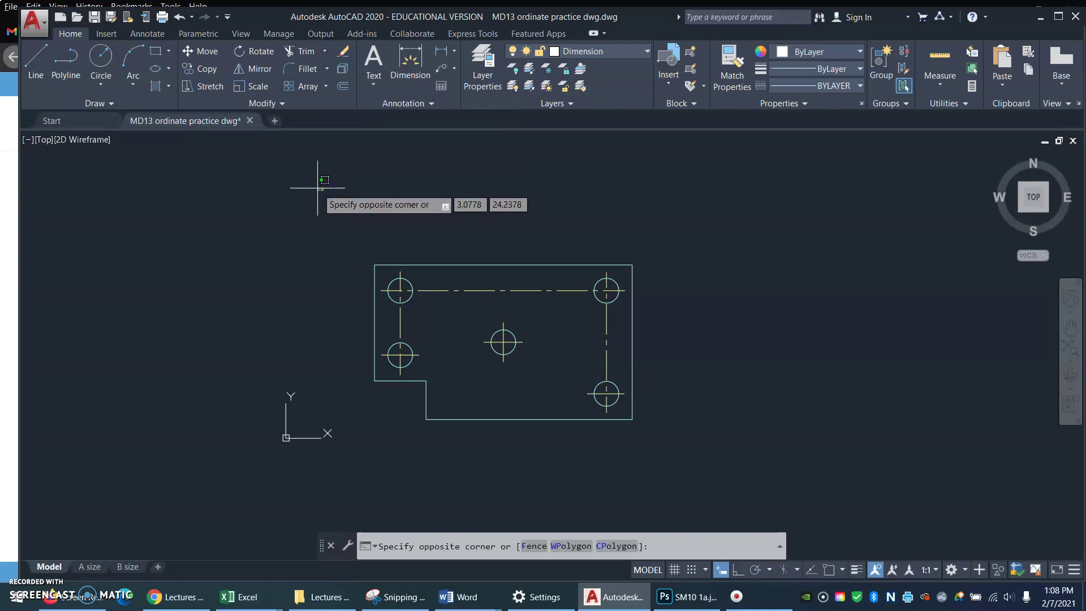
key(Escape)
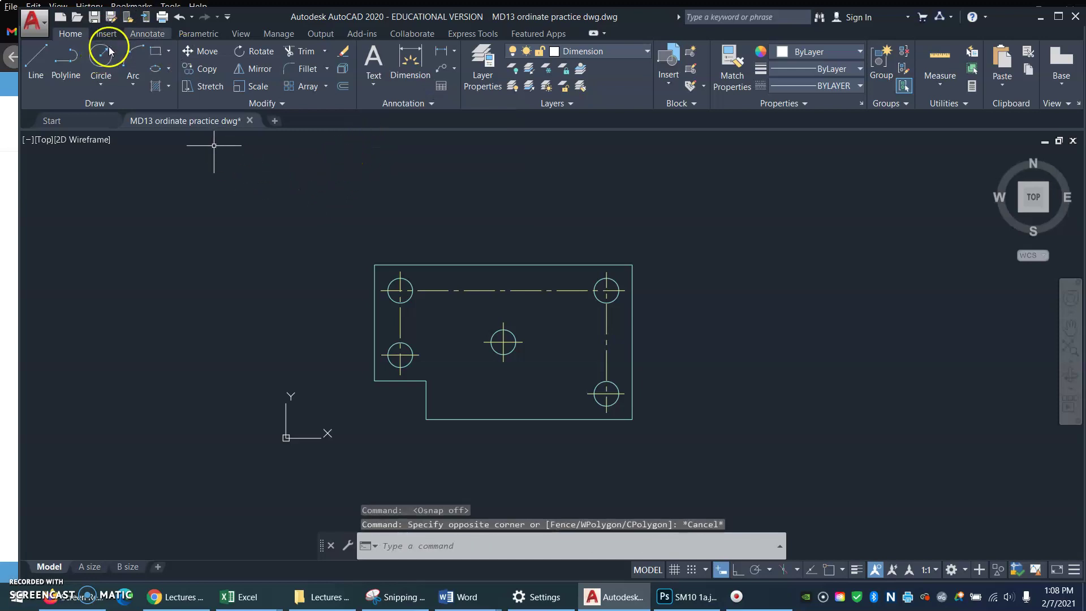
click(149, 34)
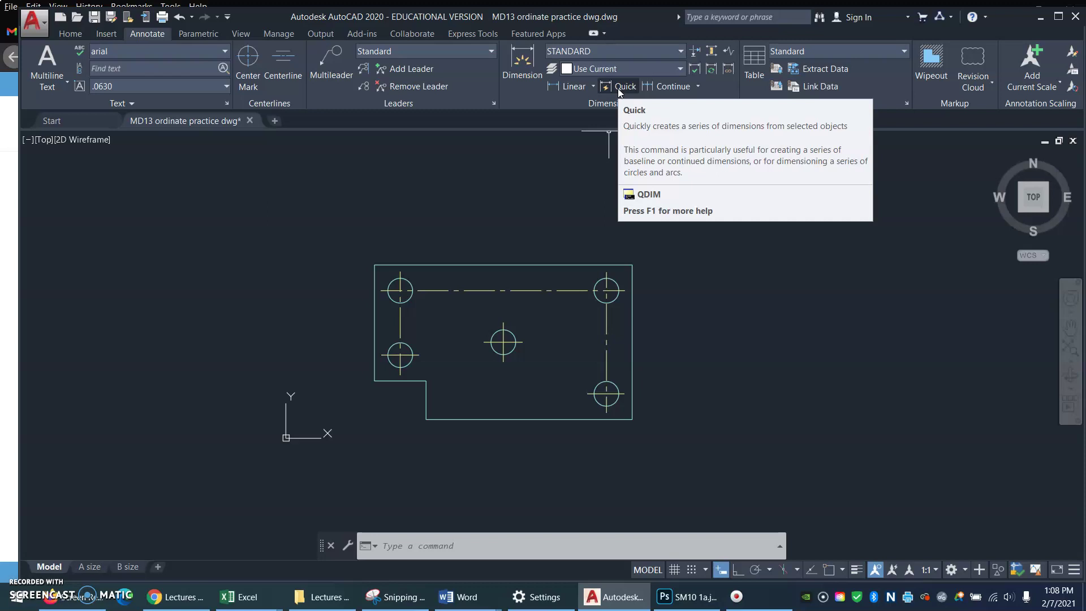
- Start QDIM on the plate's left outline, two left holes and bottom edge
click(619, 88)
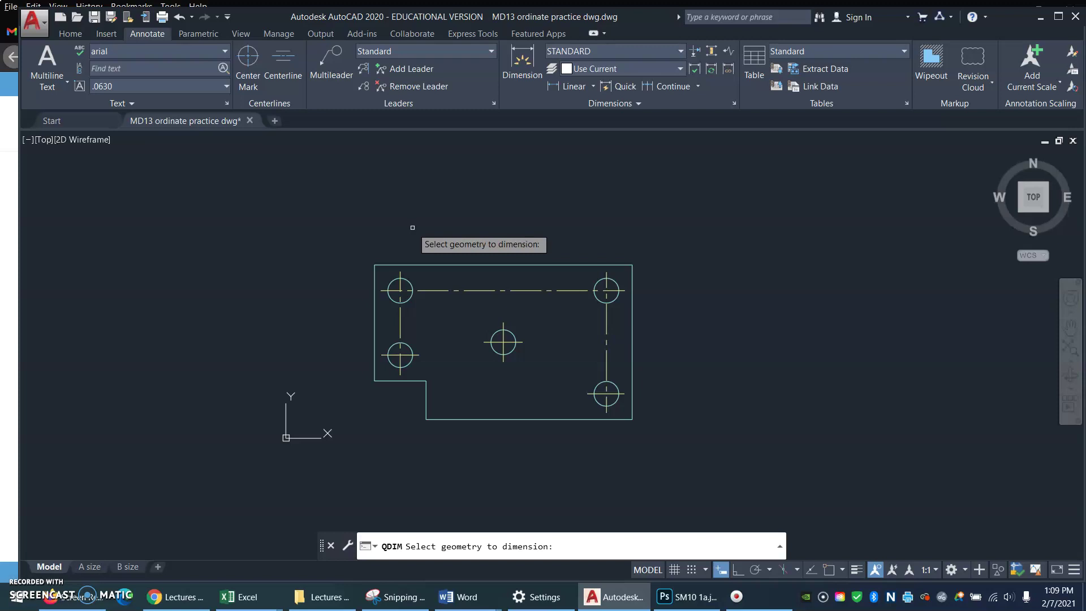
click(413, 227)
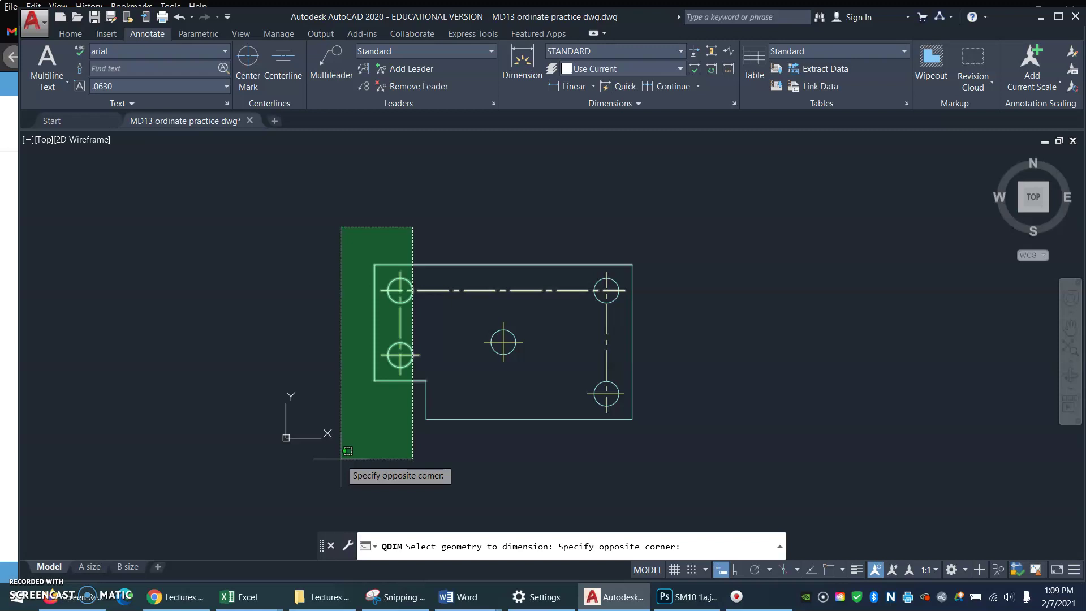
click(341, 459)
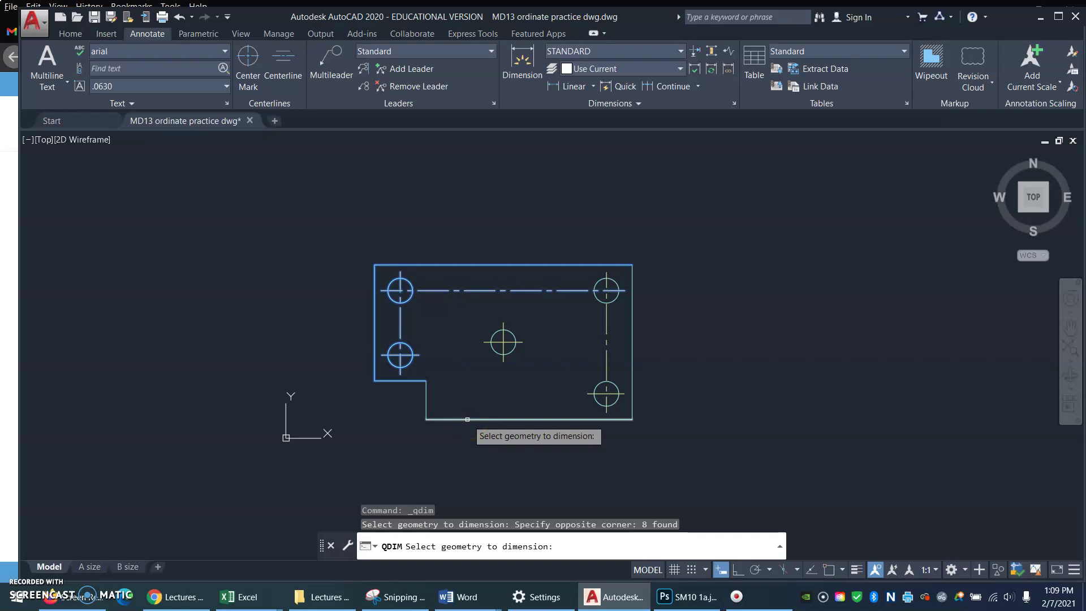
click(467, 419)
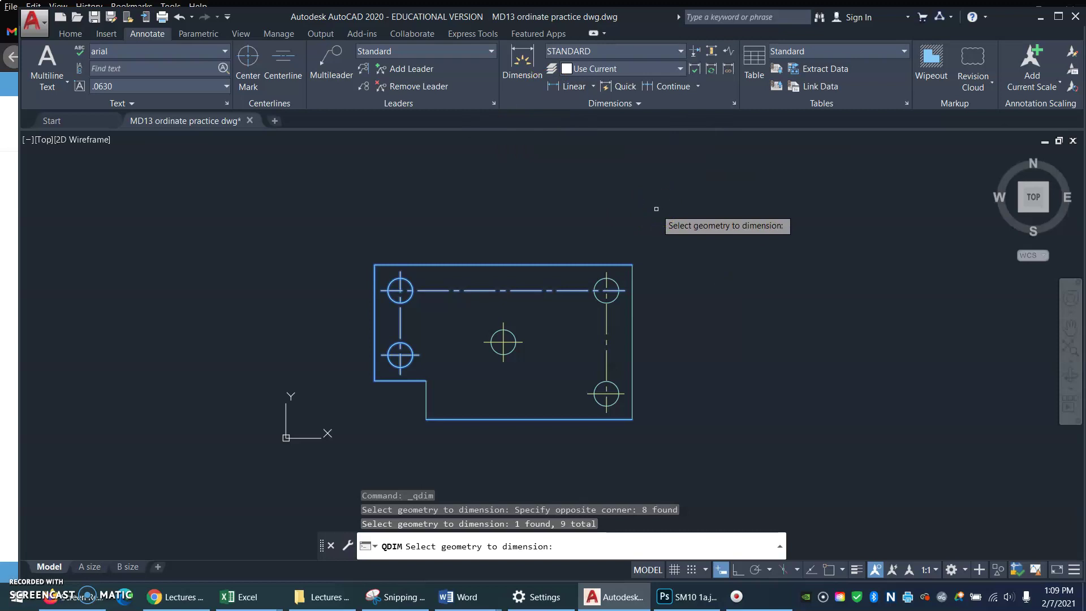
key(Return)
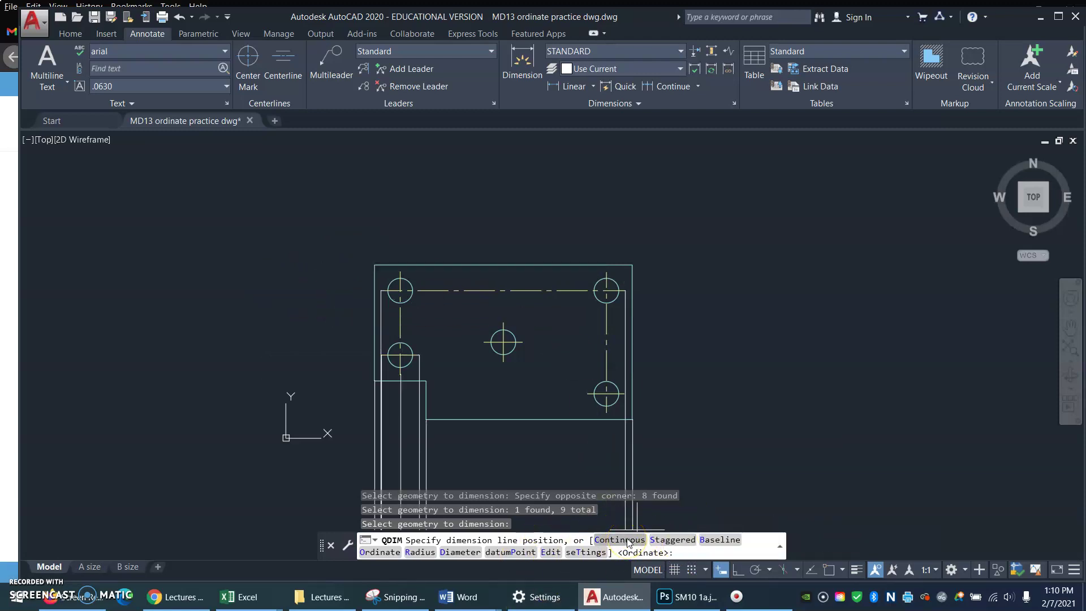
- Set the QDIM datum point to the plate's lower-left corner with object snap on
click(673, 543)
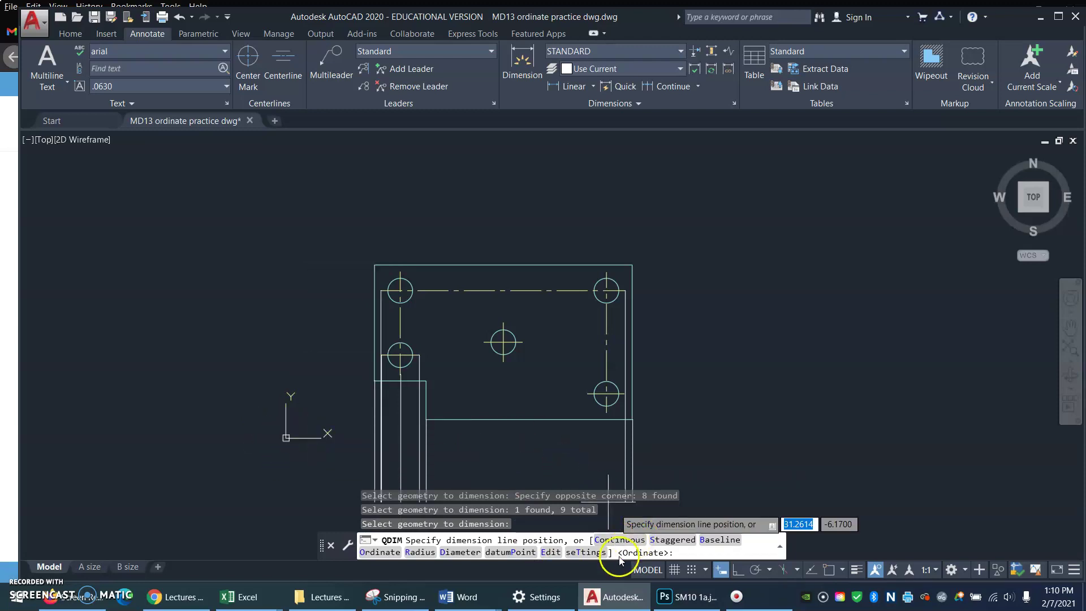
click(528, 554)
click(529, 554)
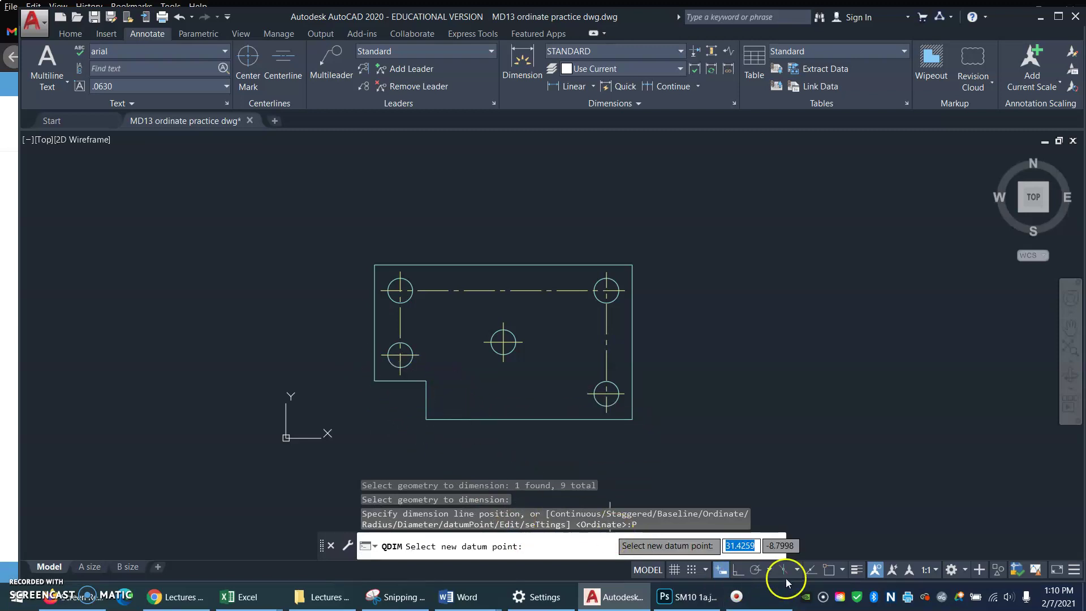
click(830, 573)
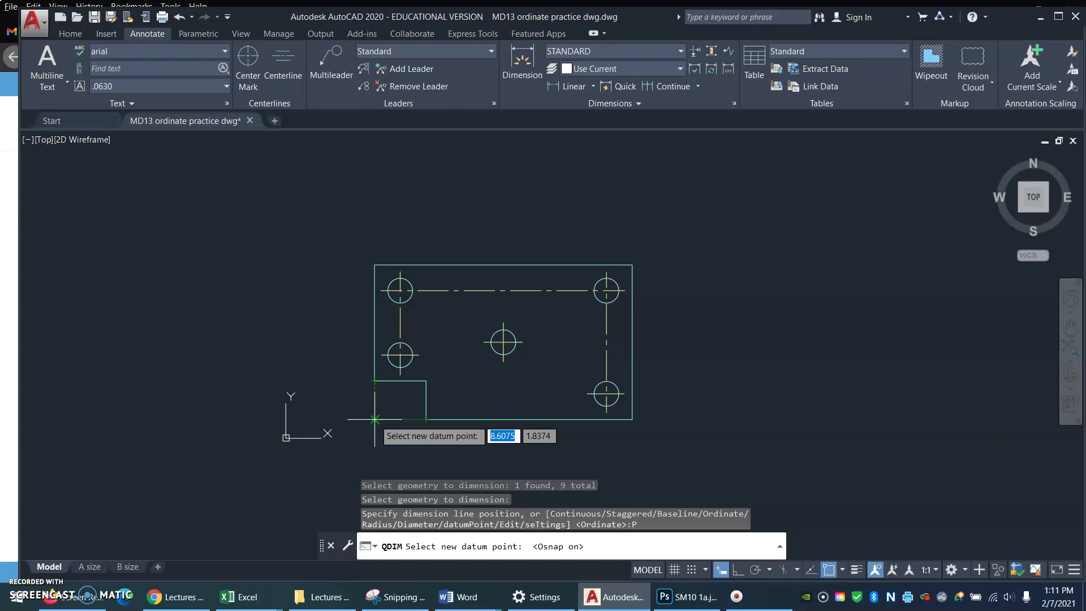
click(374, 420)
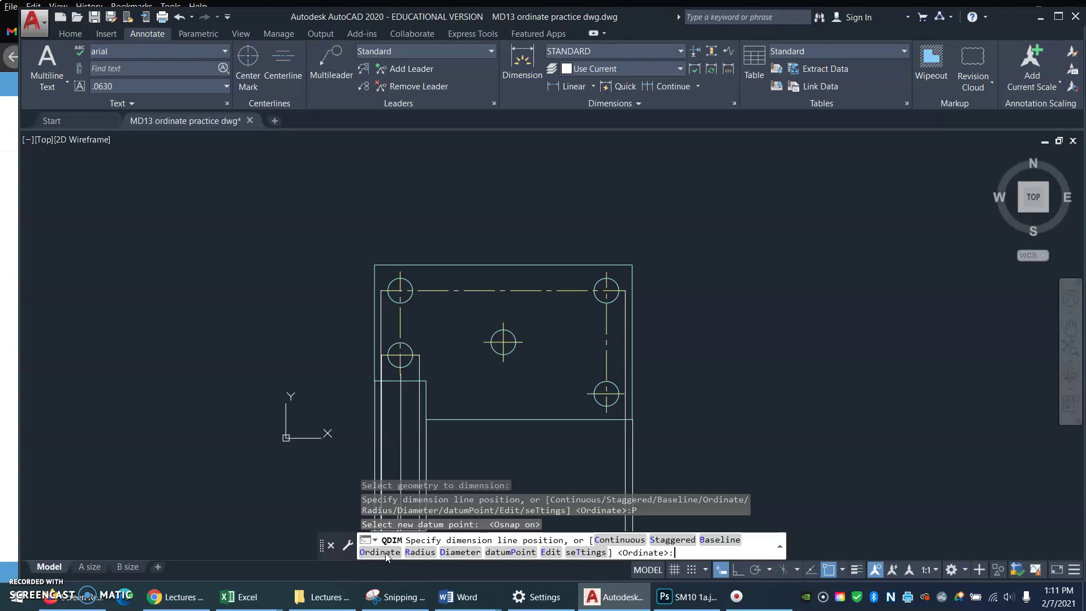
- Place ordinate dimensions .000 to 15.000 left of the plate, then pan the view
click(385, 552)
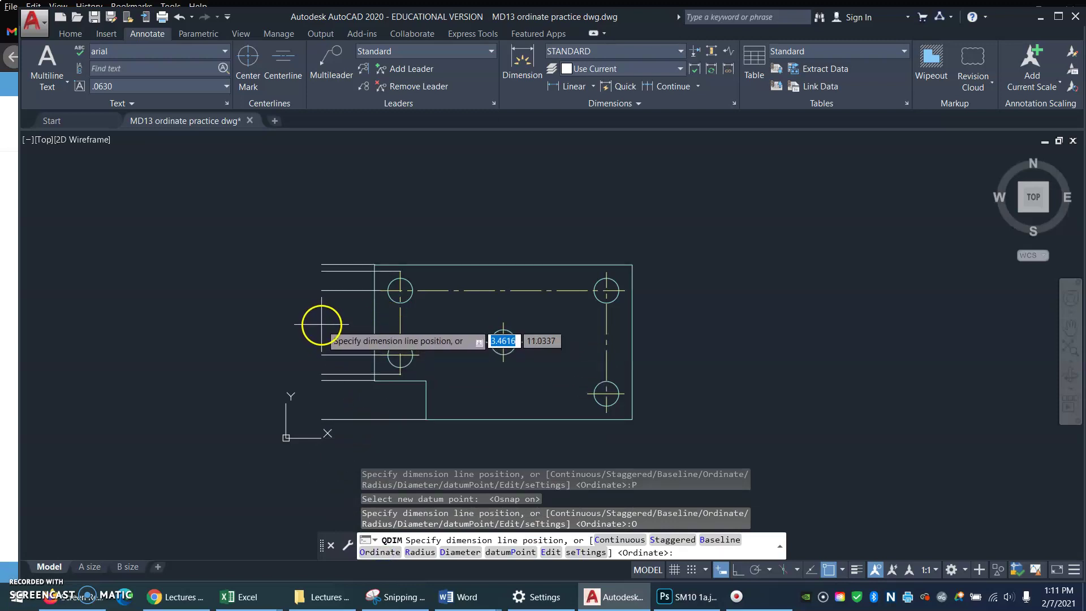
click(321, 326)
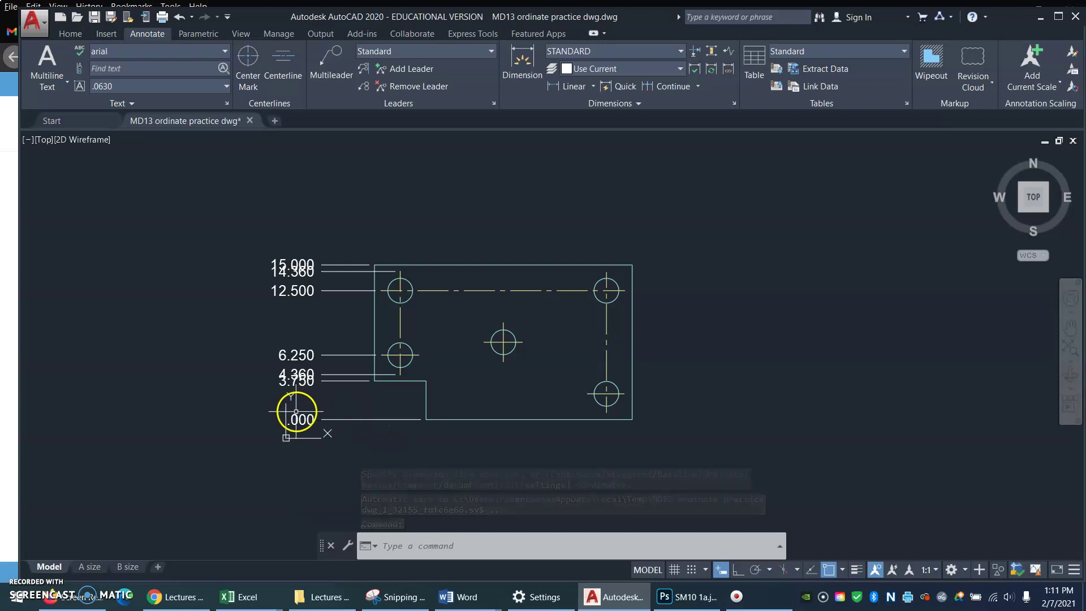
text(p)
key(Return)
mouse_move(454, 336)
mouse_down()
mouse_move(502, 317)
mouse_move(511, 329)
mouse_up()
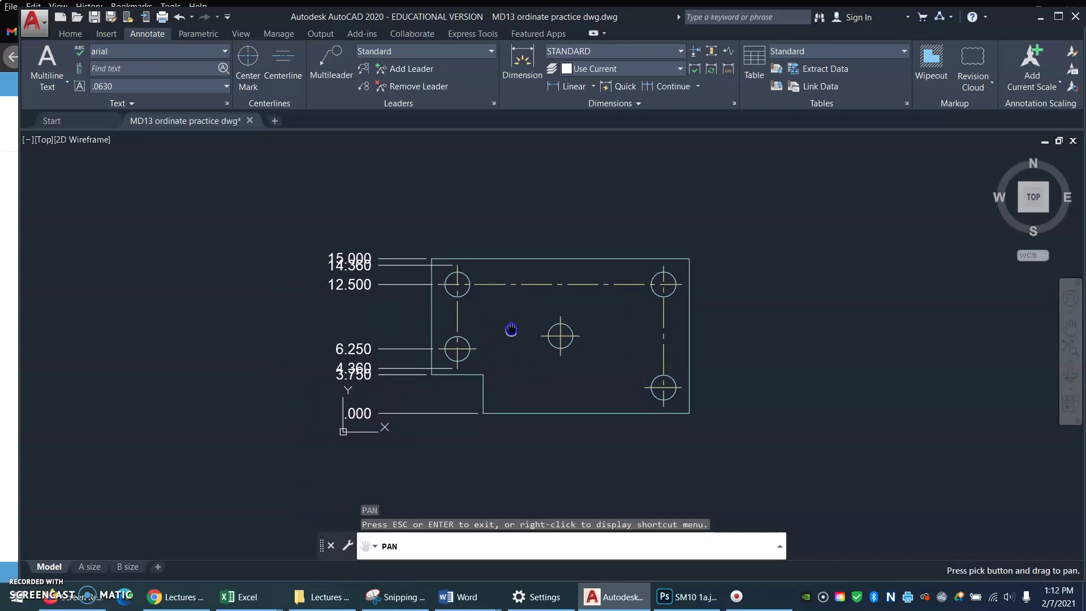
key(Escape)
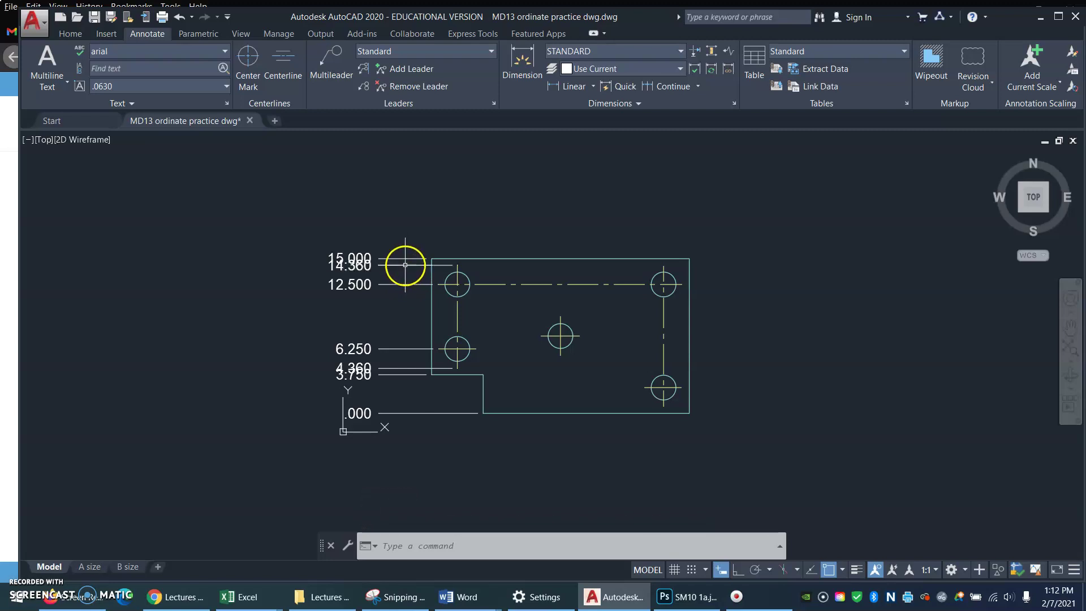
- Erase the overlapping 14.360 ordinate dimension
click(405, 260)
click(403, 269)
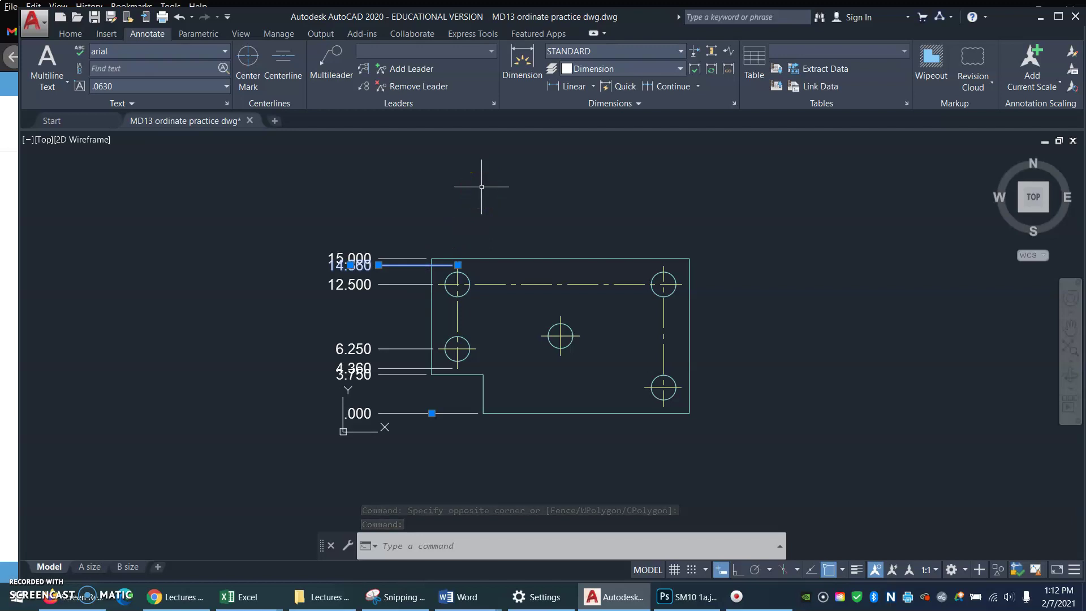
text(e)
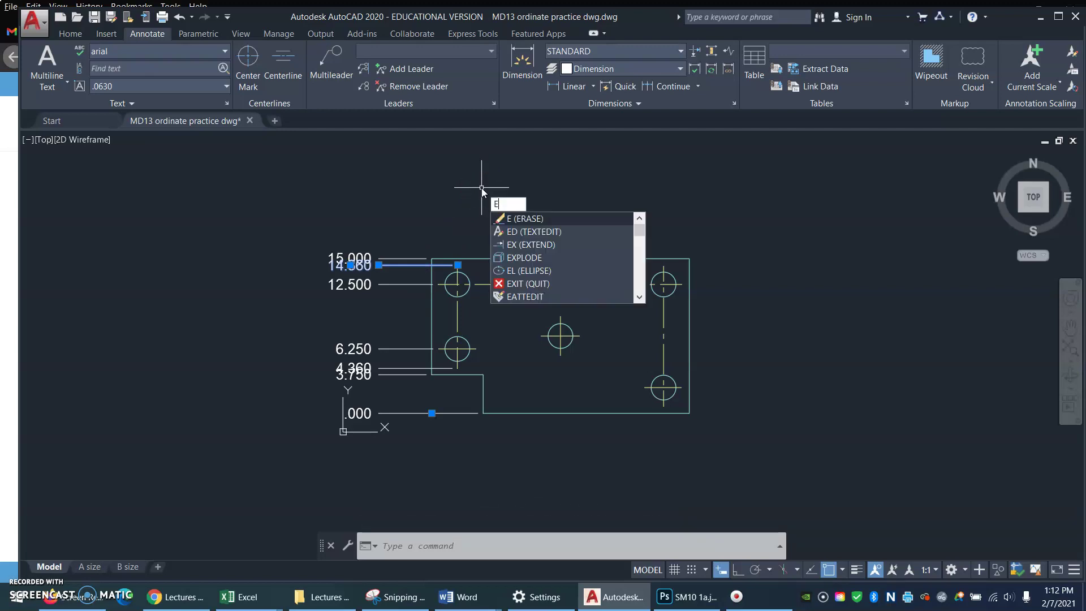
key(Return)
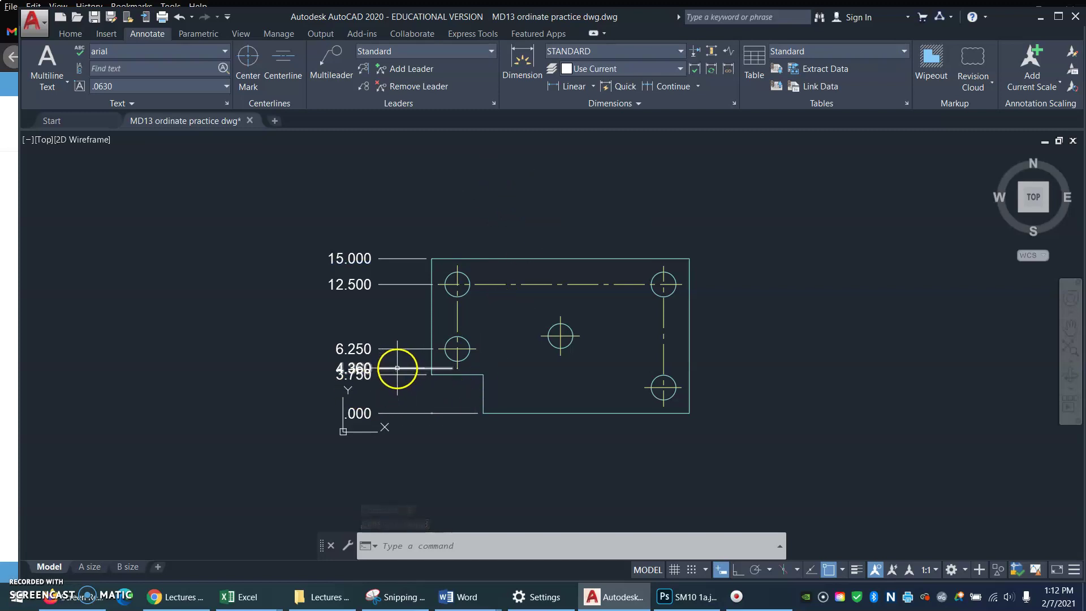
- Erase the stray 4.360 ordinate dimension crowding the 3.750 label
click(397, 368)
click(395, 366)
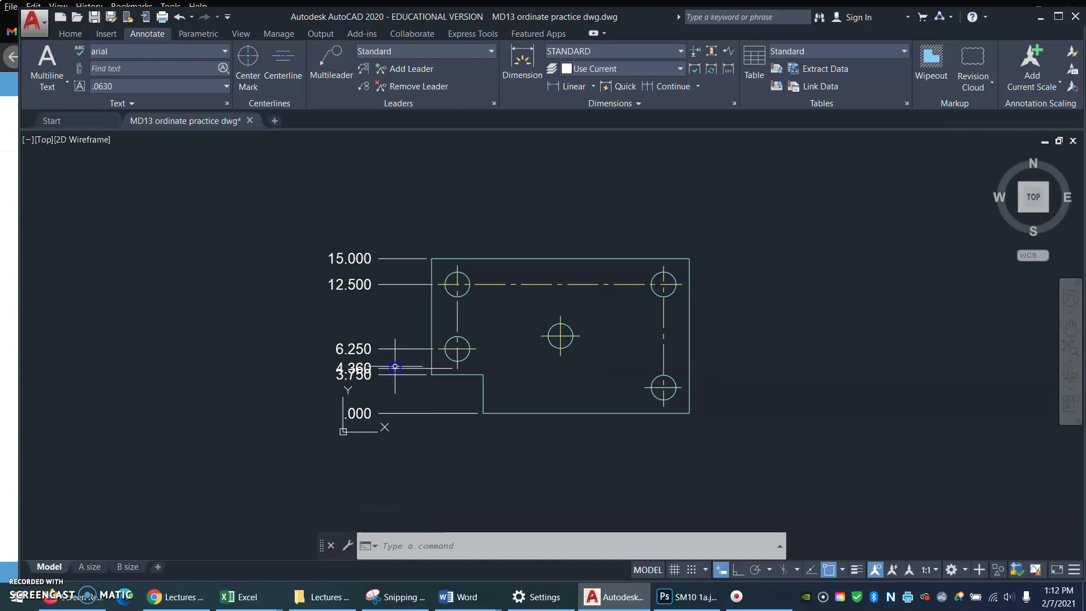
click(398, 367)
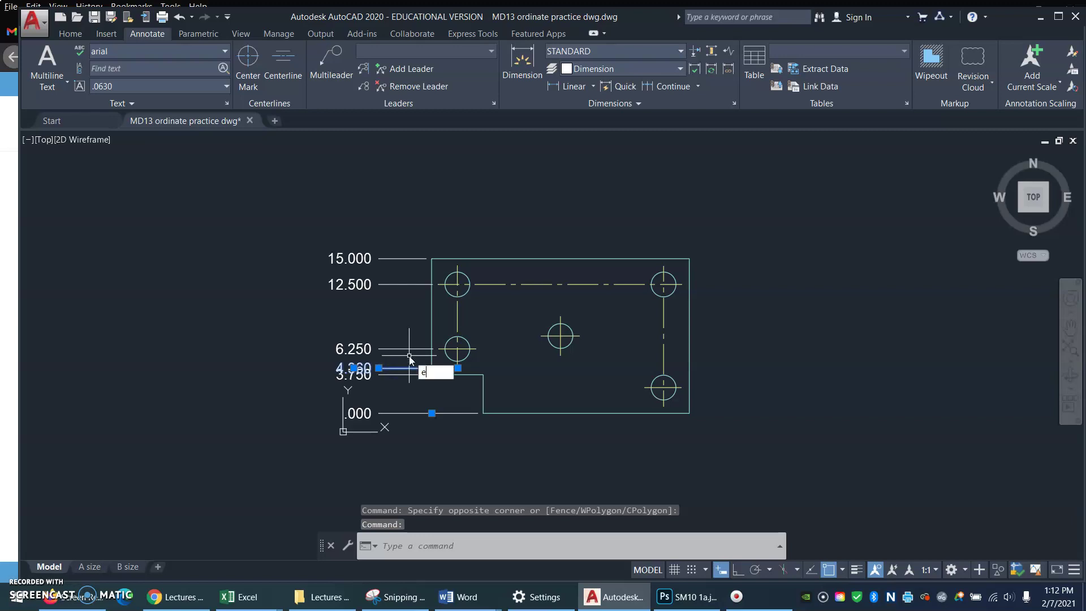
key(Return)
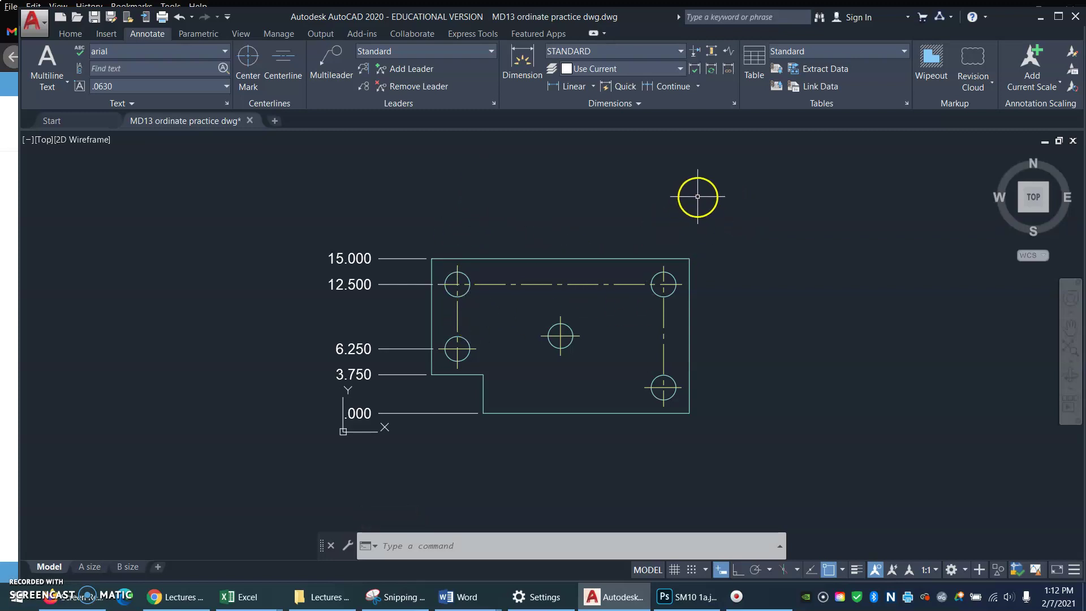
- Quick-dimension the top edge and holes as ordinates .000, 2.500, 22.500, 25.000 above the plate
click(626, 88)
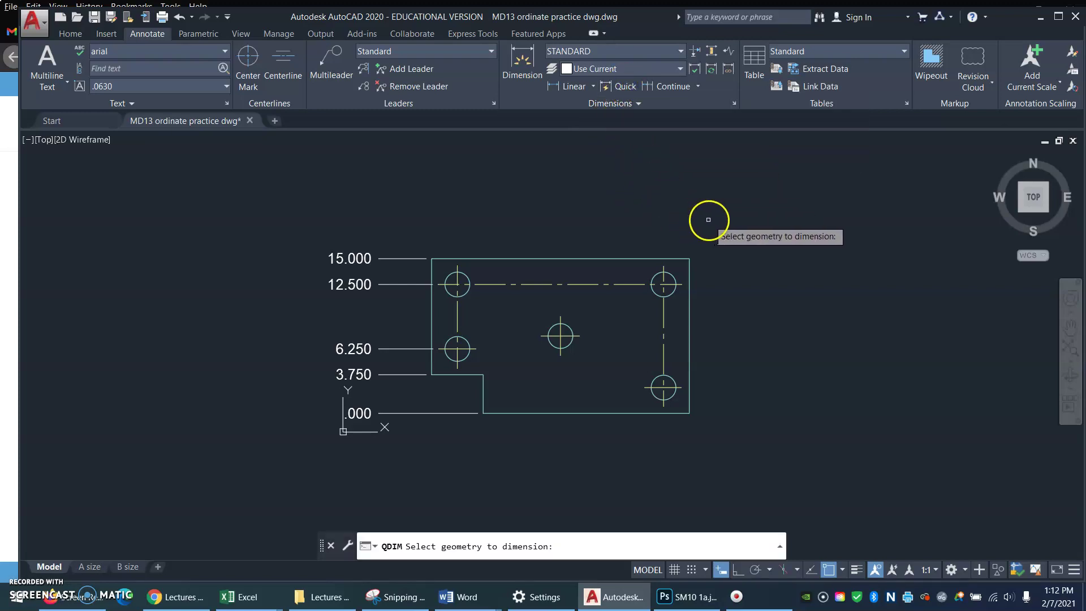
click(721, 248)
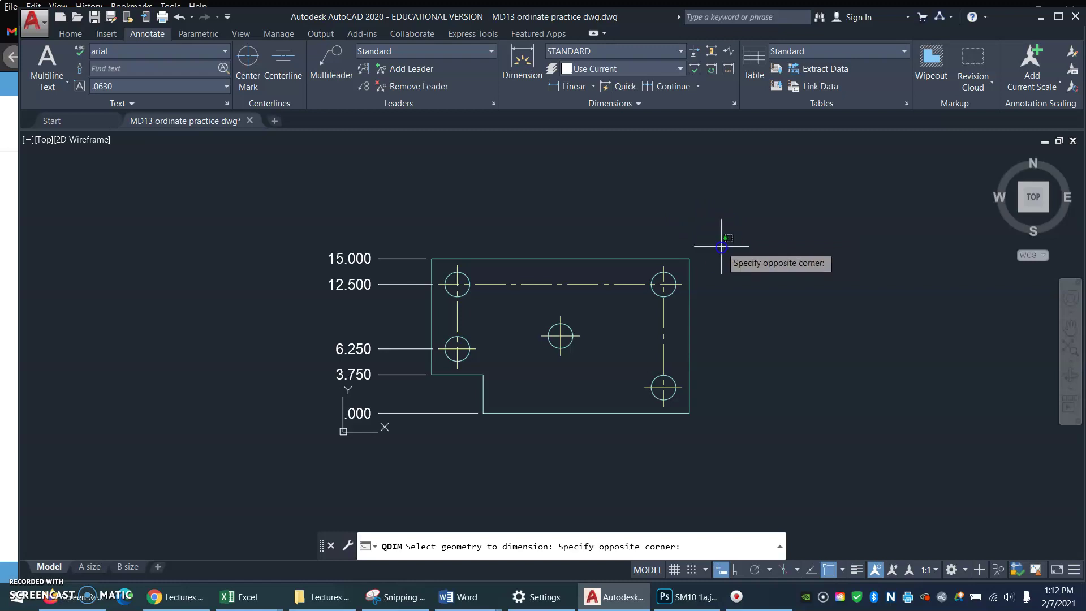
click(426, 272)
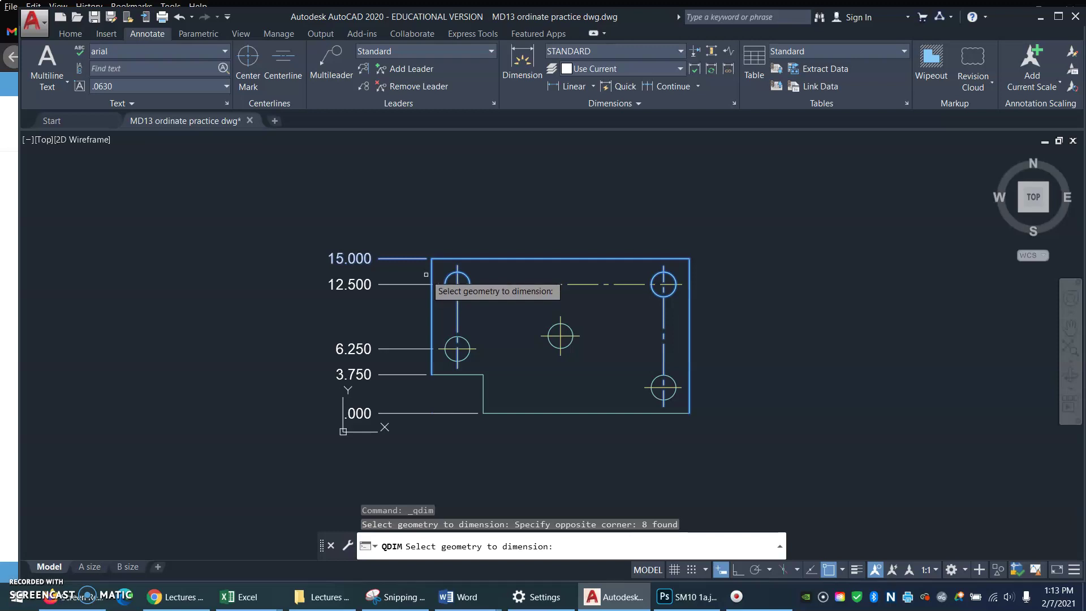
key(Return)
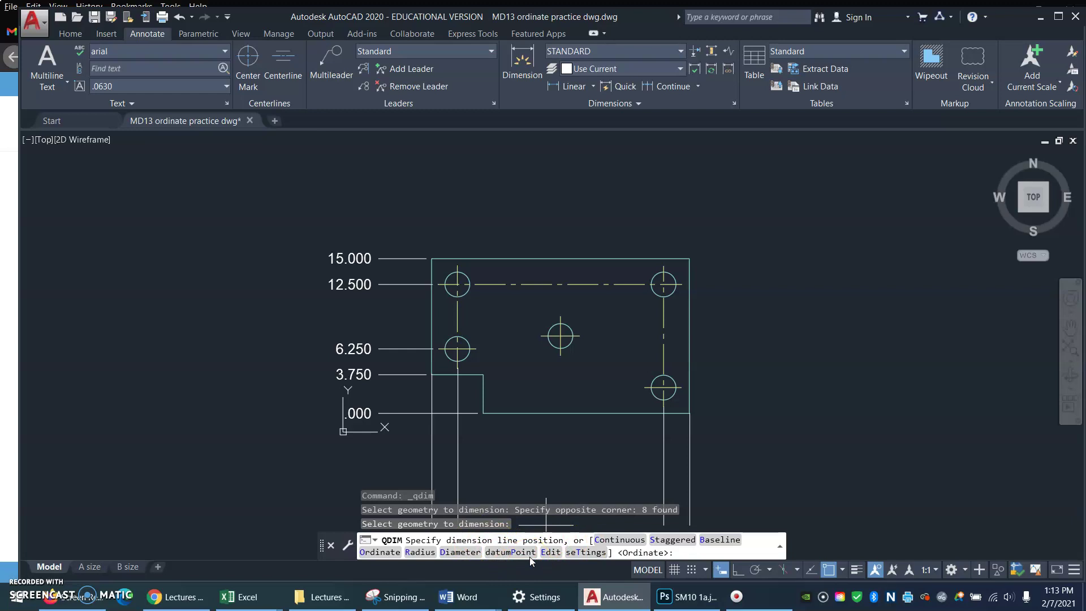
click(390, 553)
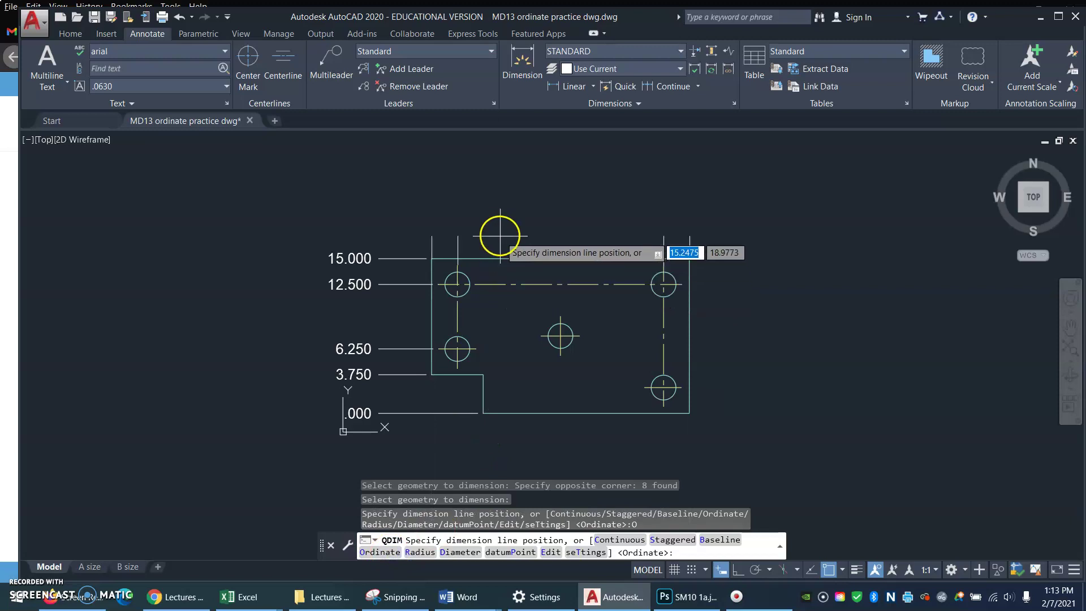
click(503, 198)
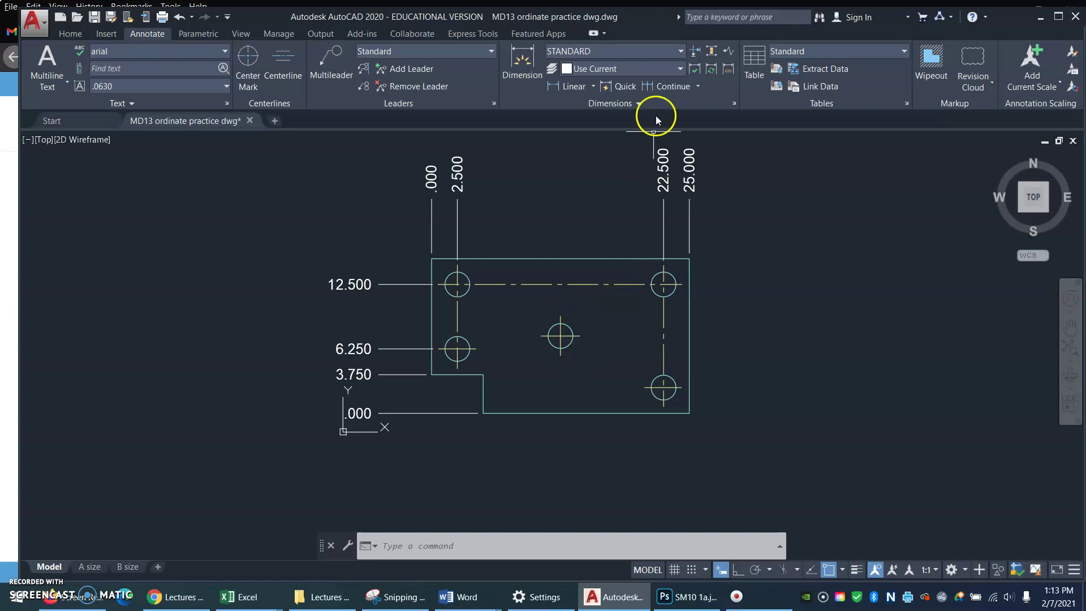
- Quick-dimension the centre hole with a 12.500 ordinate placed above the plate
click(619, 86)
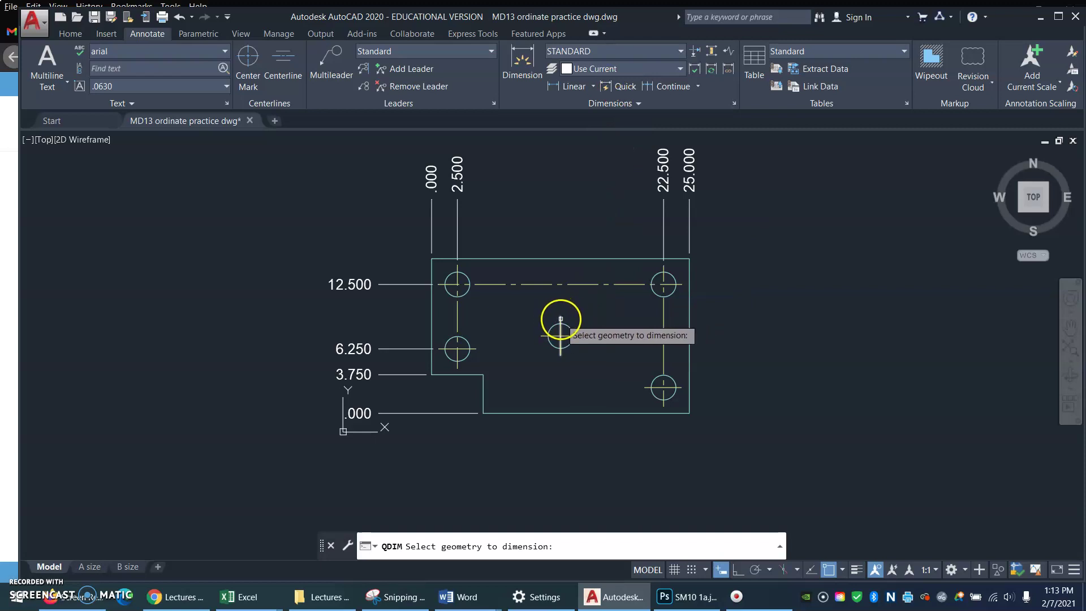
click(560, 317)
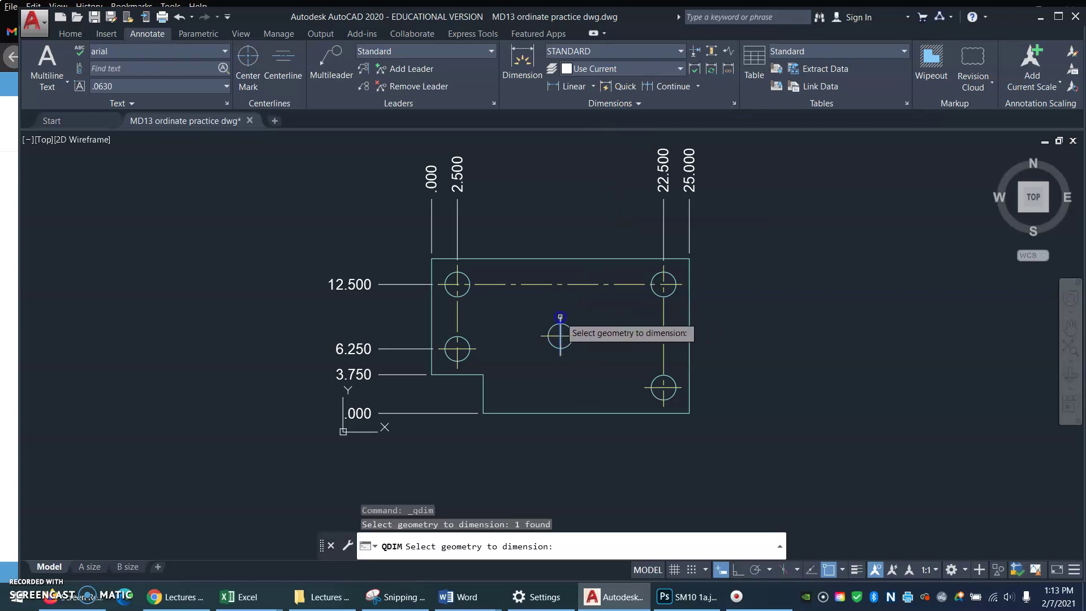
right_click(559, 318)
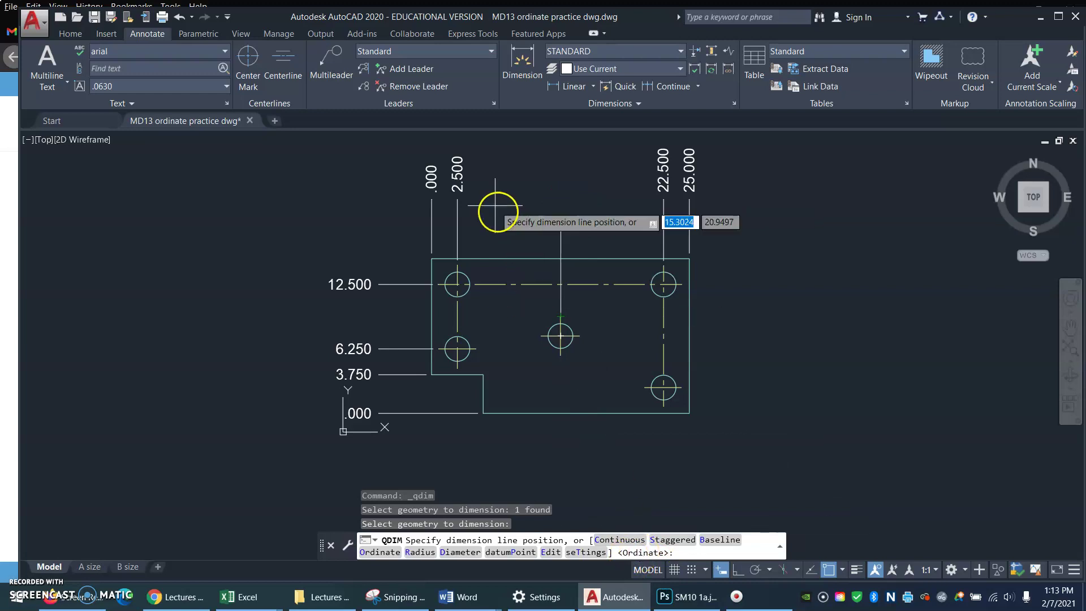
click(560, 201)
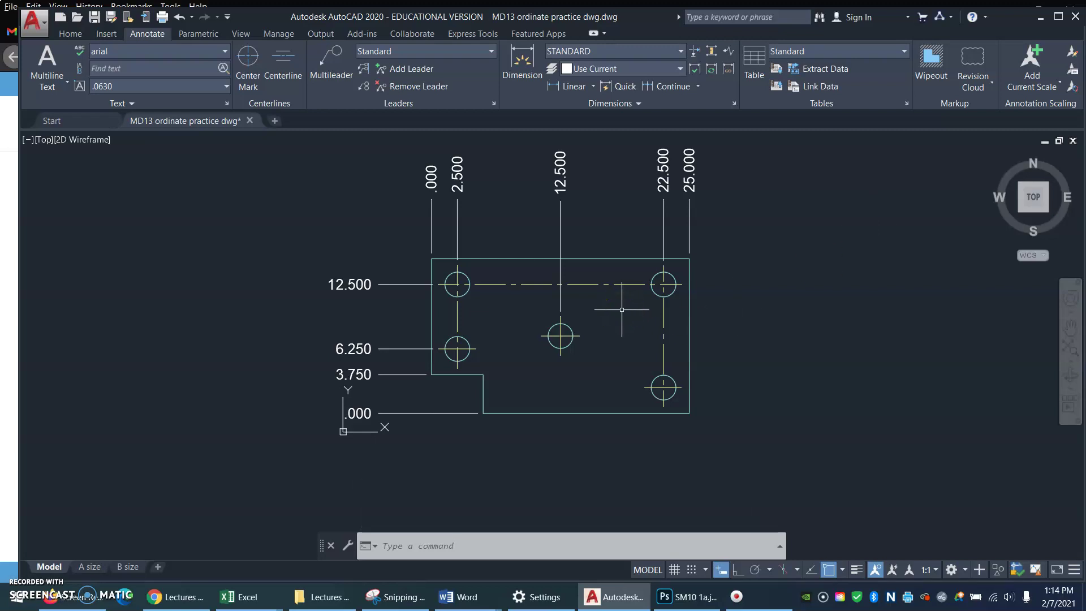
- Undo the 12.500 centre-hole ordinate and pan up to expose space below the plate
key(ctrl+z)
text(p)
key(Return)
drag(593, 381, 706, 309)
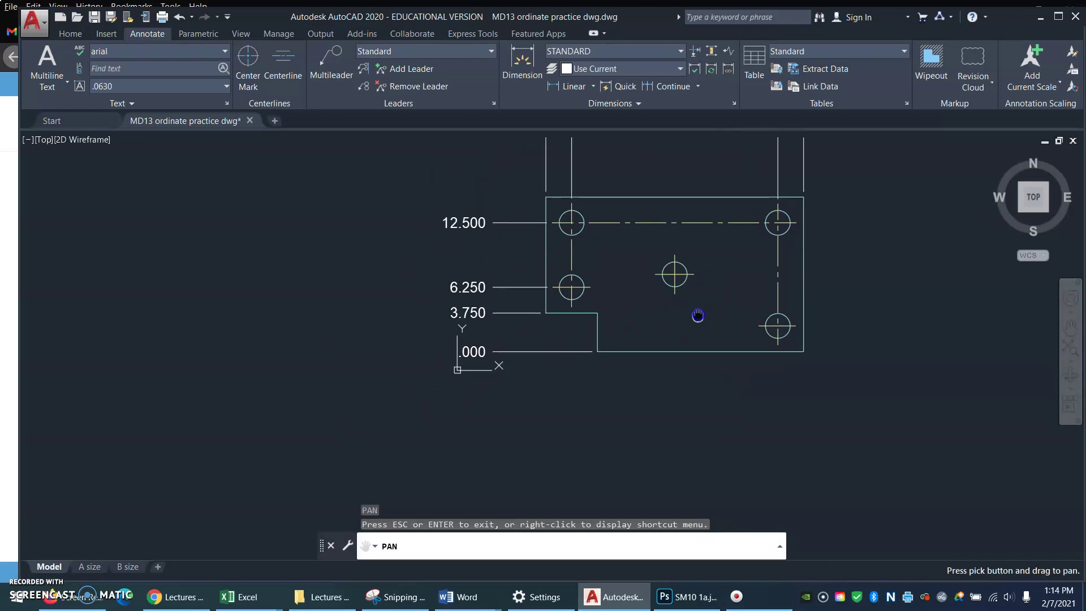
key(Escape)
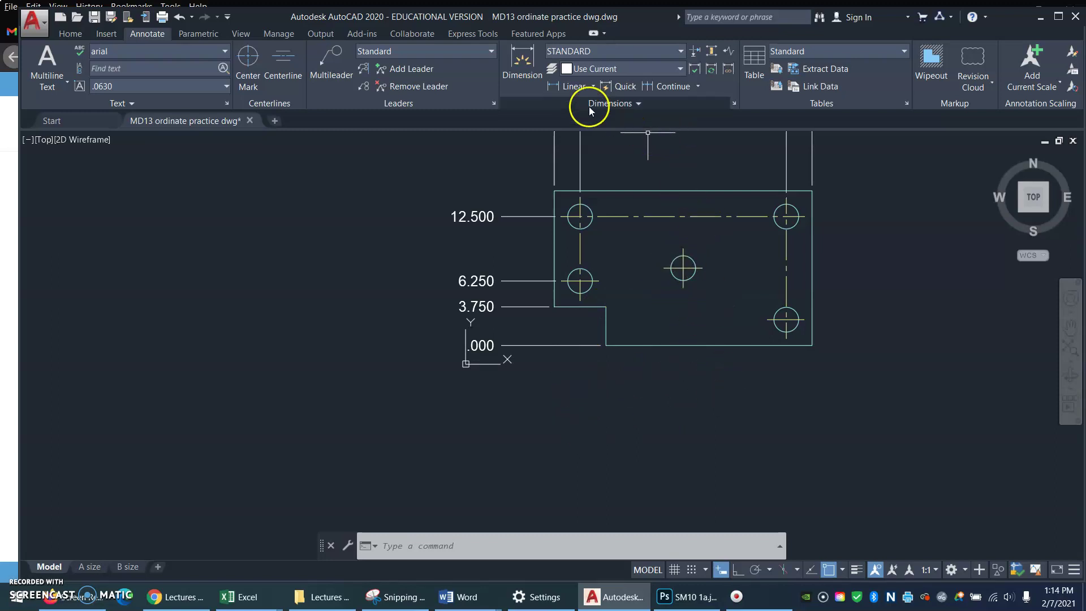
- Quick-dimension the left edge, step edge and centre hole as .000, 5.000, 12.500 below the plate
click(622, 85)
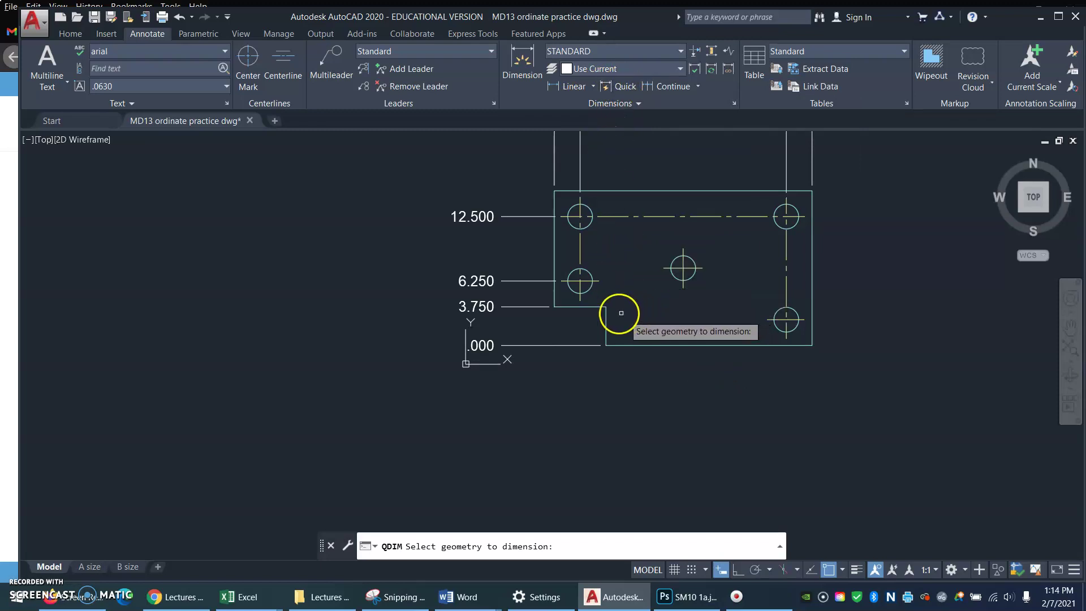
click(553, 291)
click(612, 324)
click(602, 322)
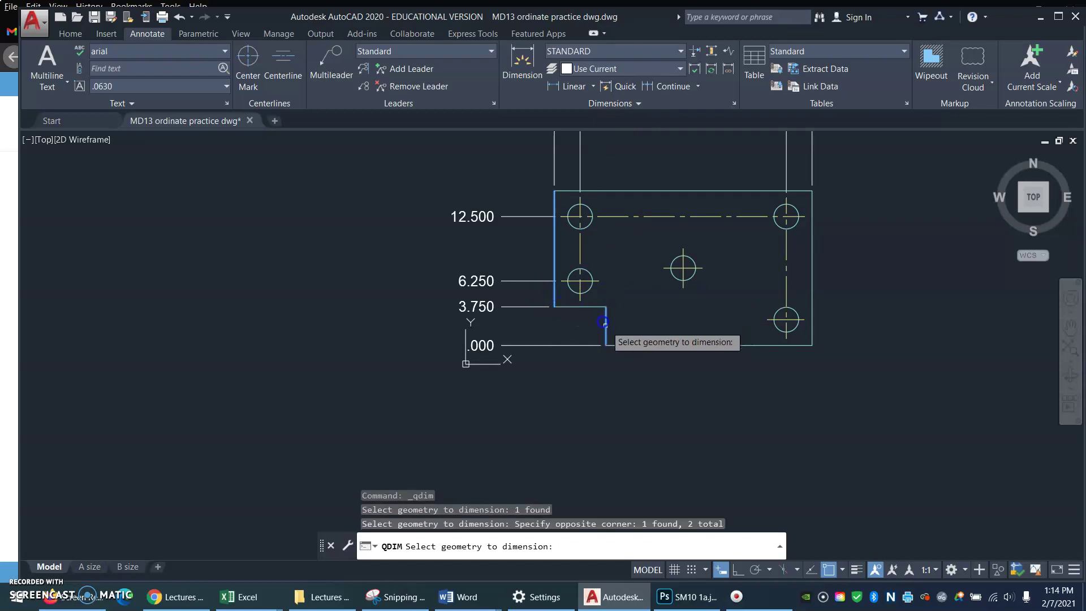
click(683, 281)
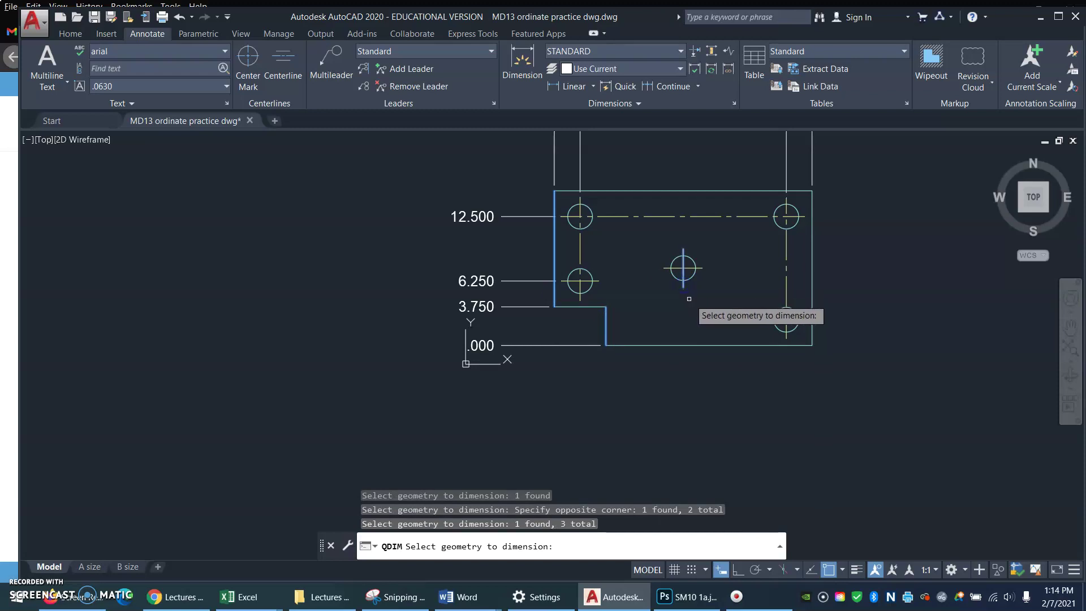
click(693, 307)
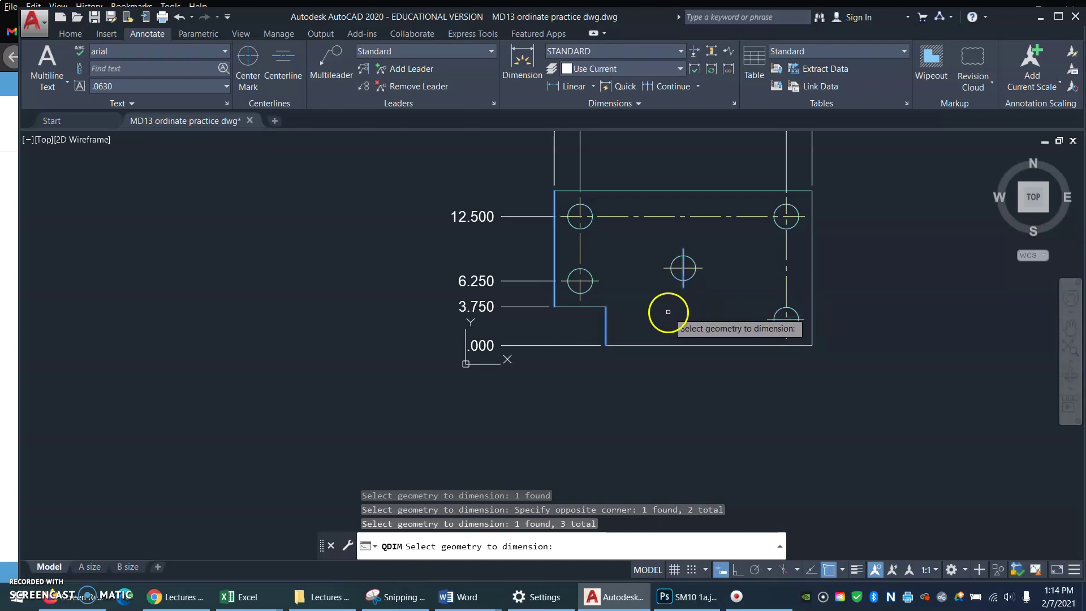
key(Return)
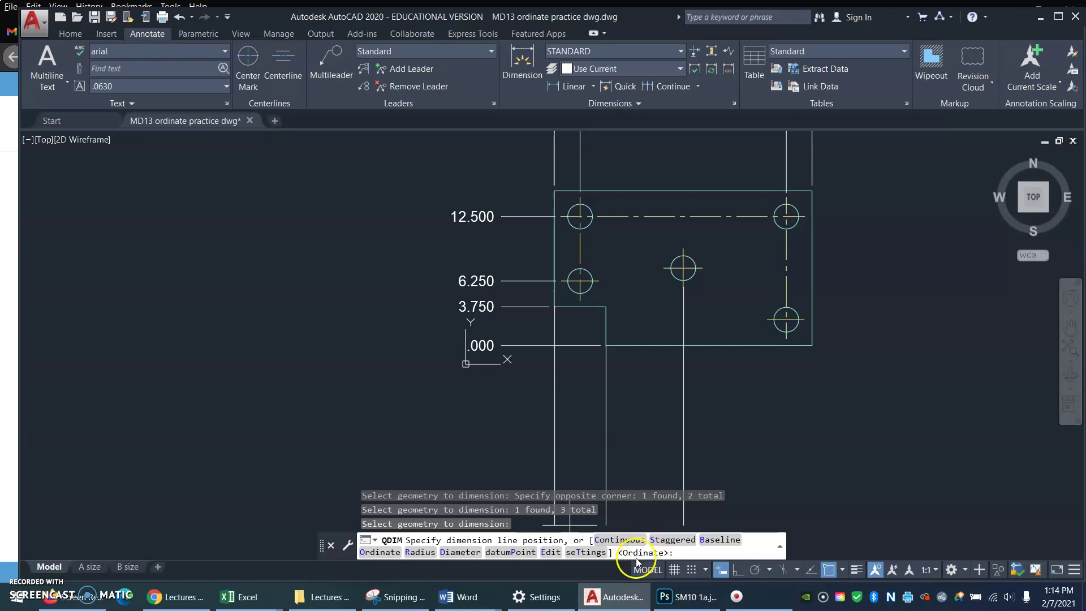
click(632, 401)
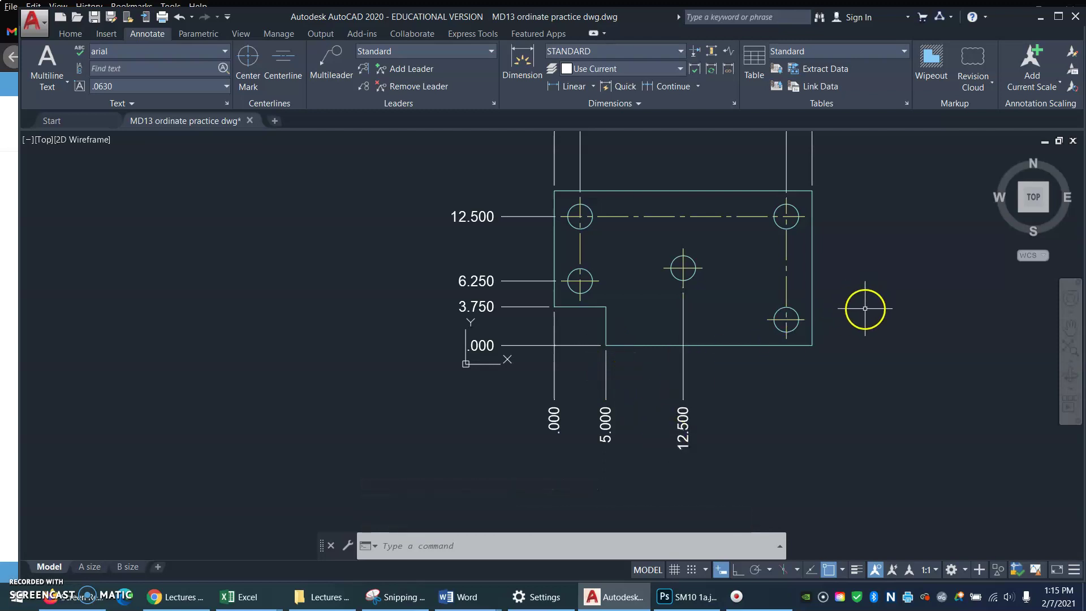
text(z)
key(Return)
text(e)
key(Return)
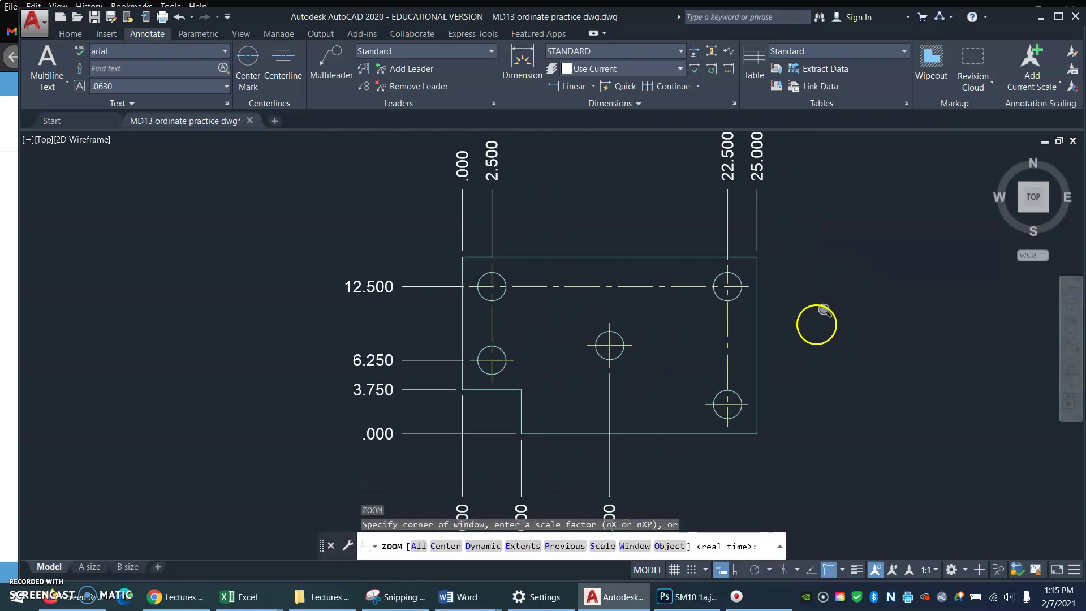
text(z)
key(Return)
key(Return)
mouse_move(831, 272)
mouse_down()
mouse_move(848, 344)
mouse_move(816, 342)
mouse_up()
key(Escape)
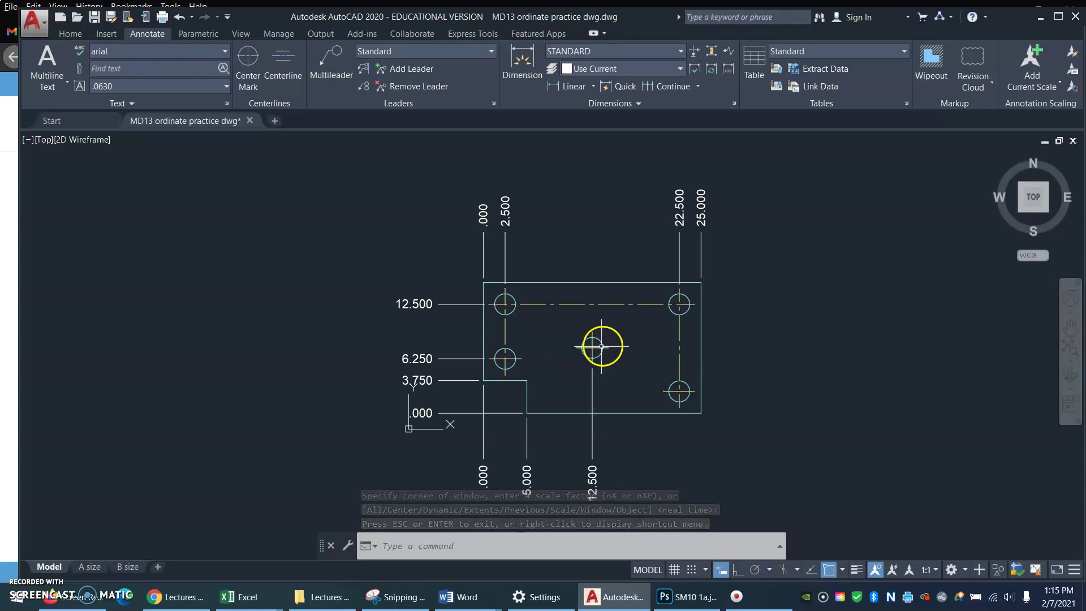
click(625, 87)
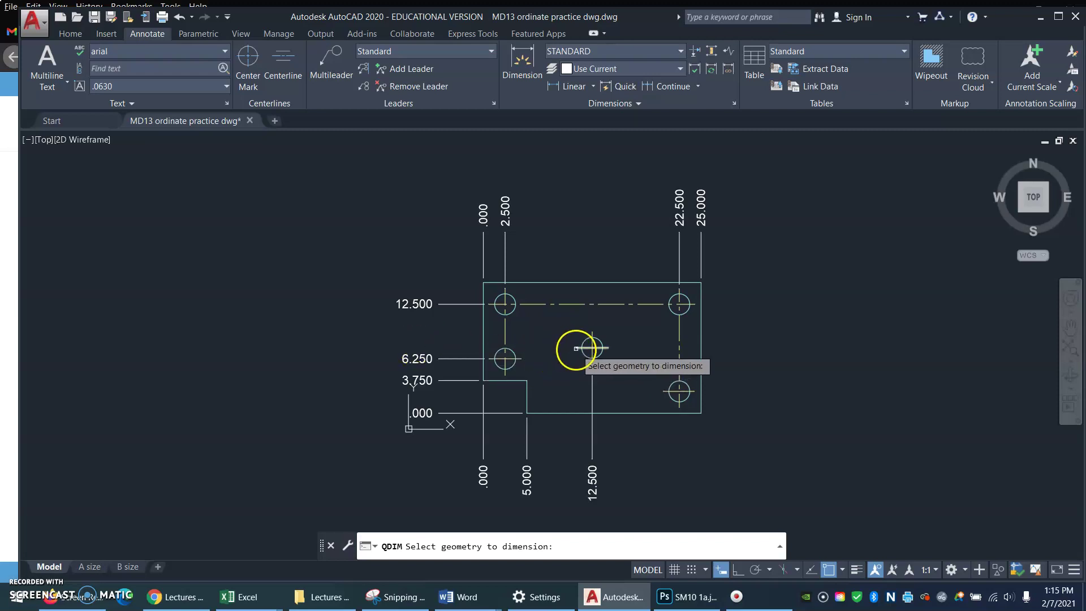
click(576, 347)
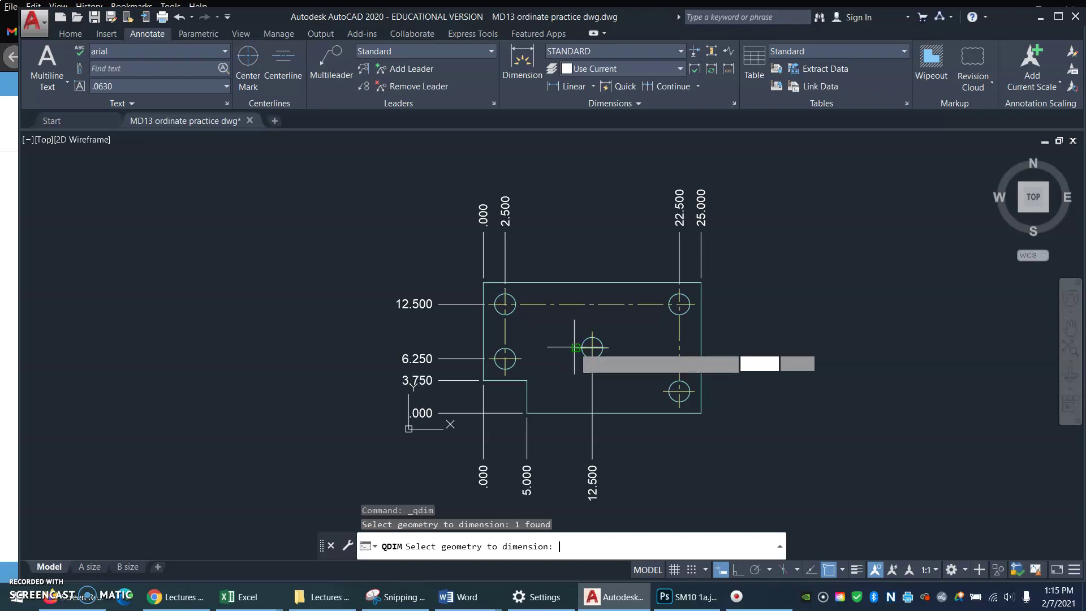
key(Return)
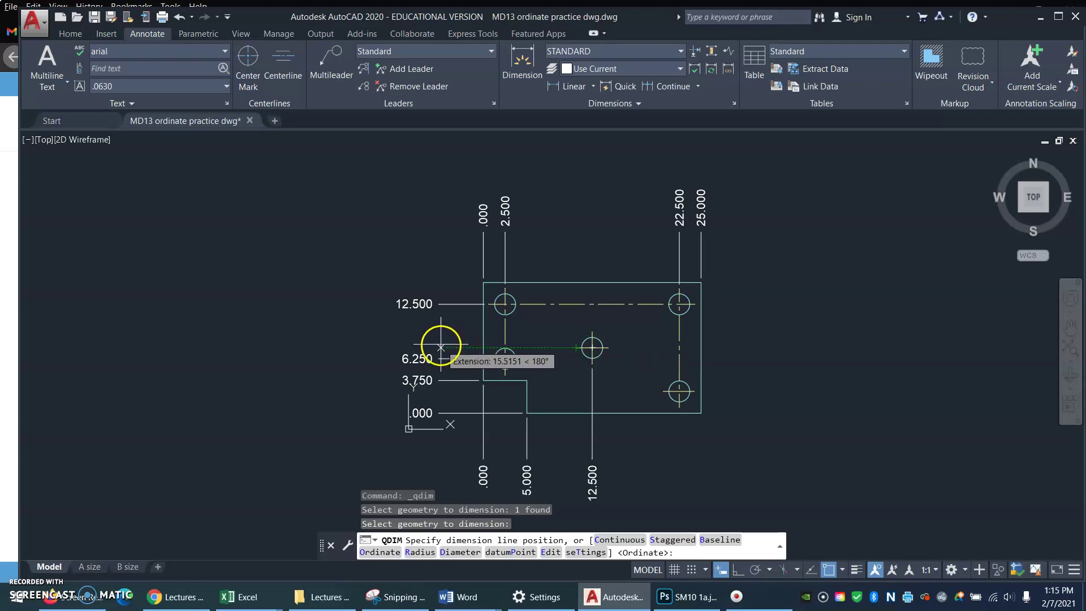
click(441, 346)
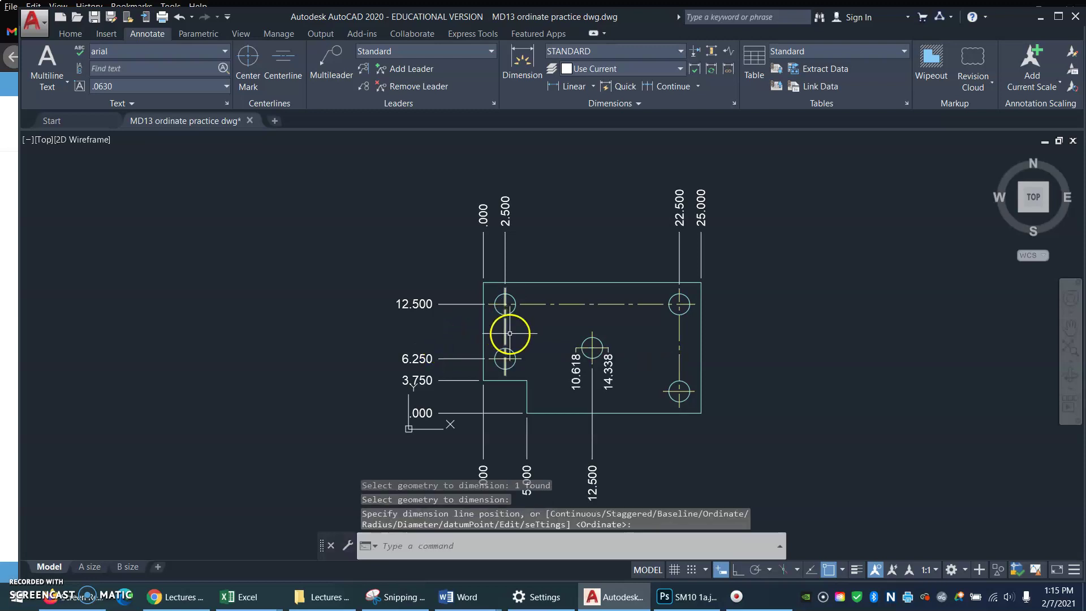
key(ctrl+z)
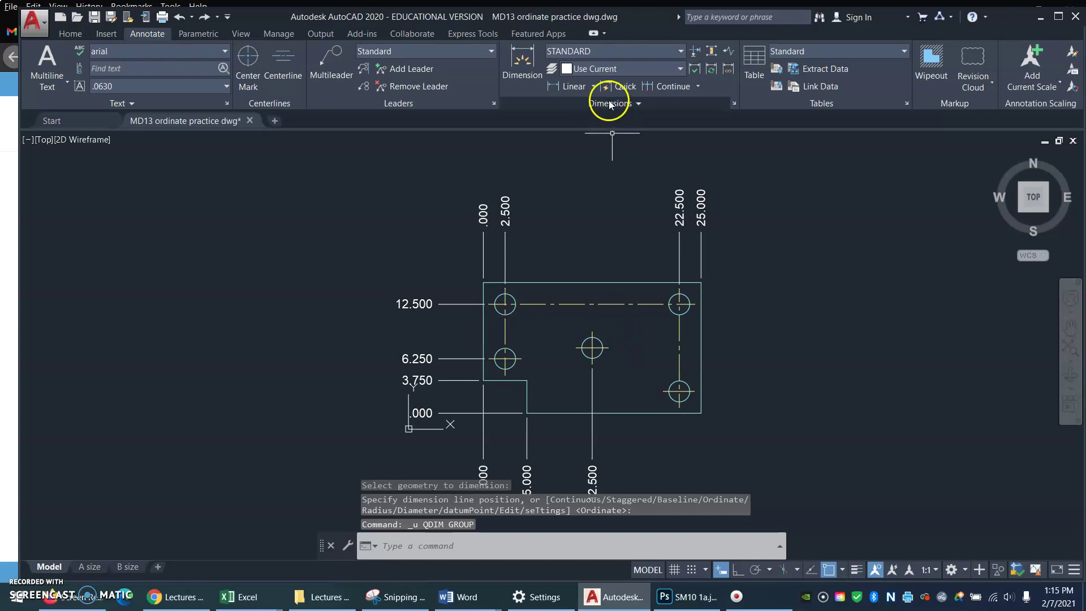
click(619, 85)
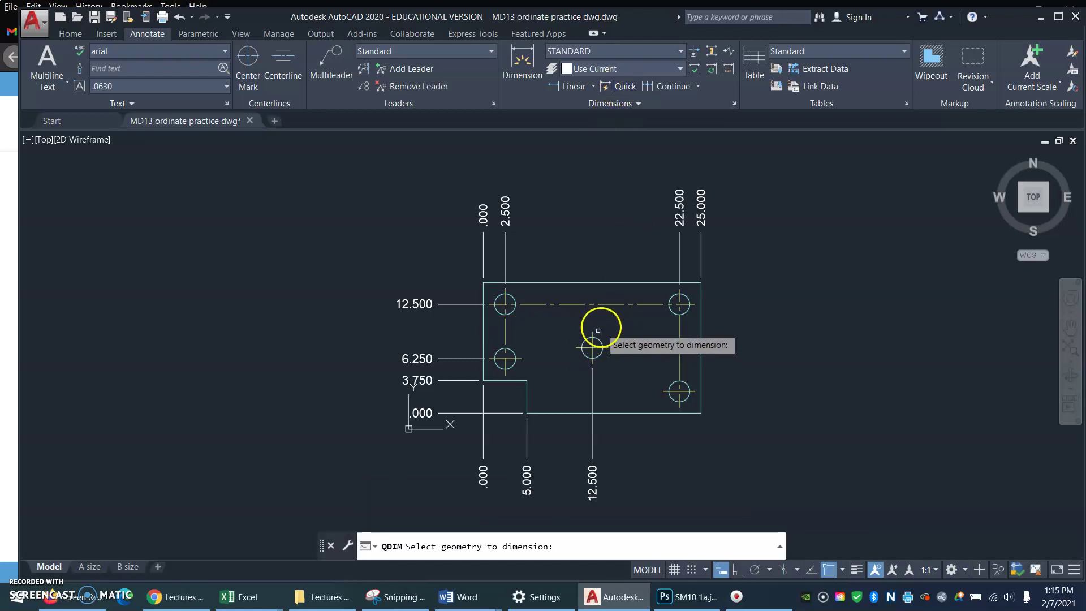
click(576, 349)
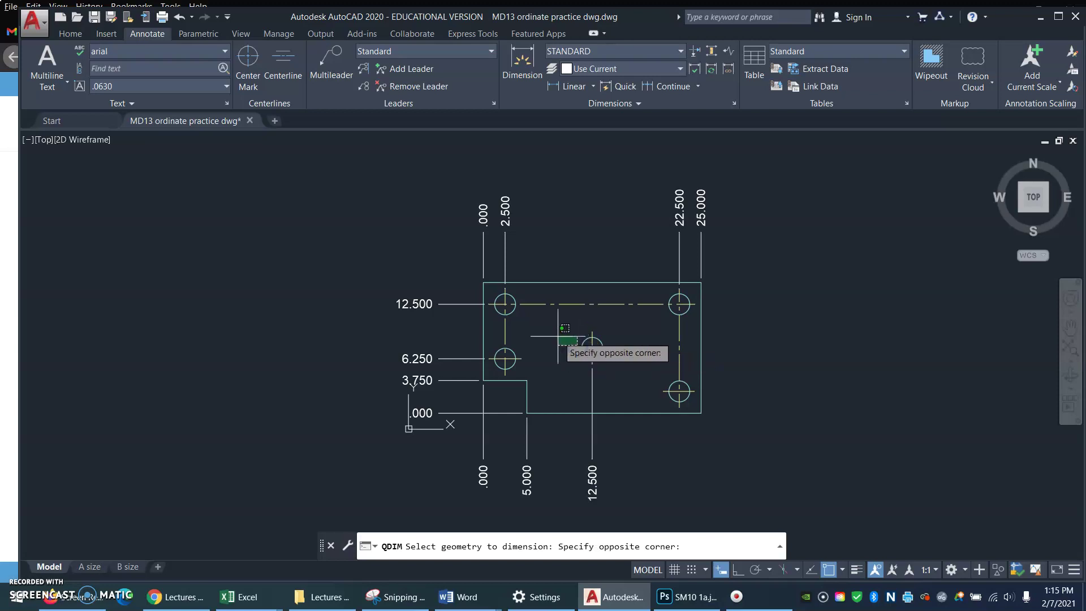
click(564, 363)
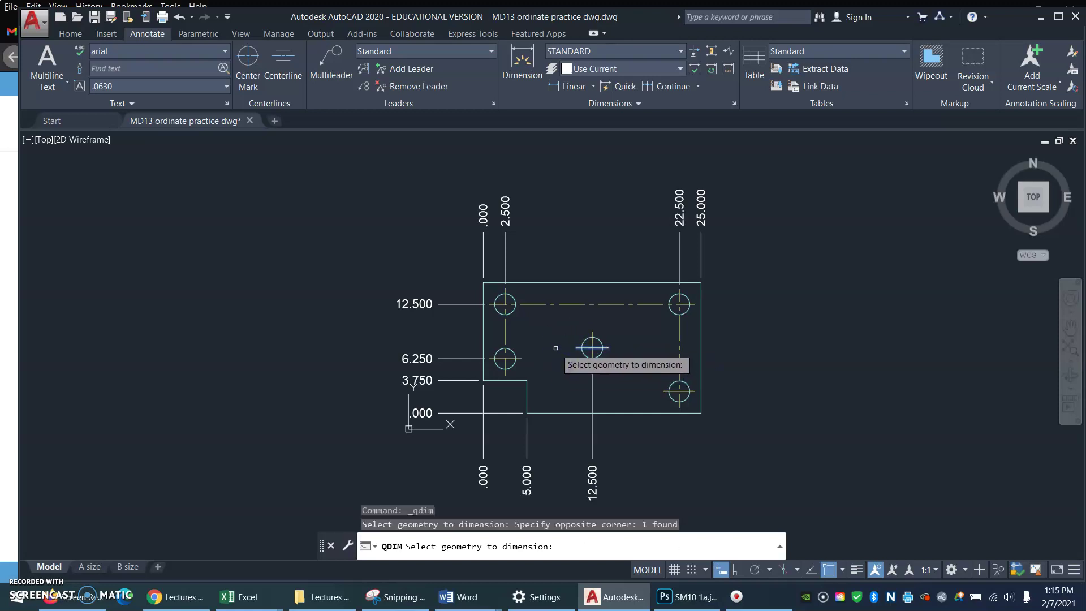
key(Return)
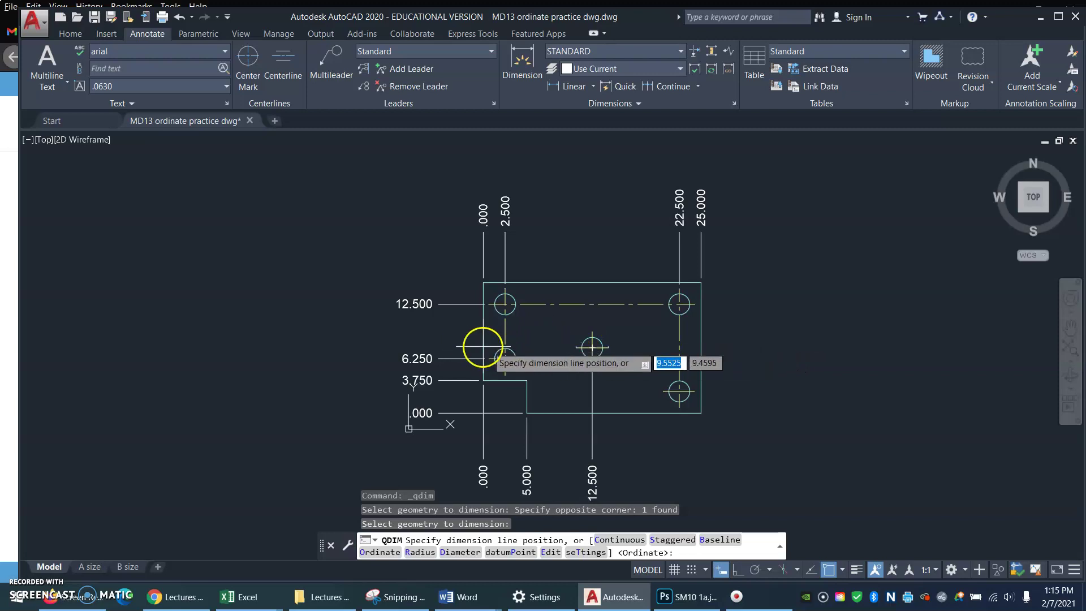
text(o)
key(Return)
key(Escape)
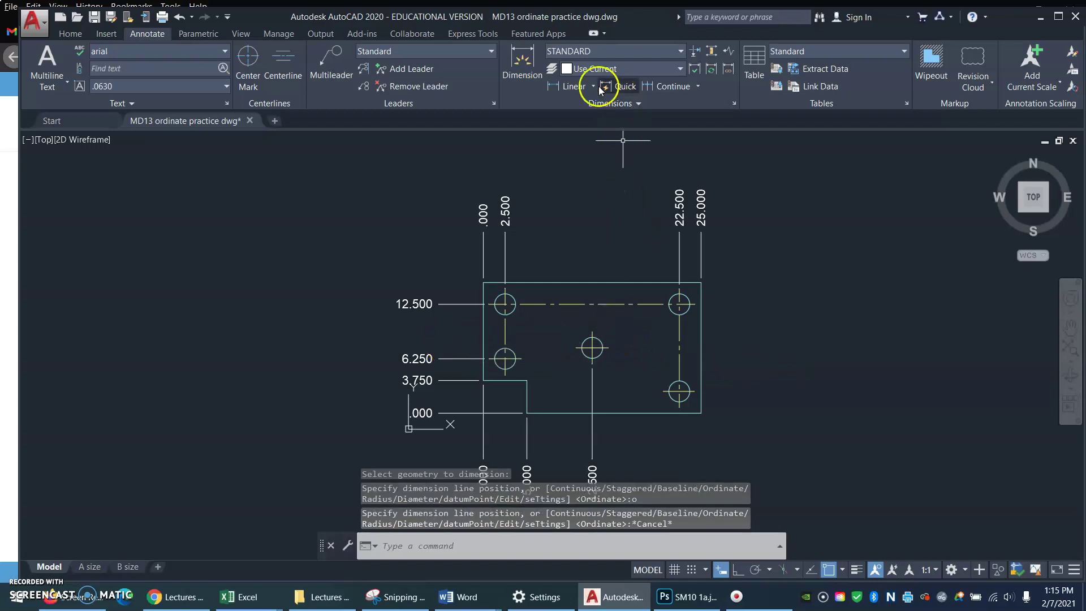
- Quick-dimension the centre hole as an ordinate placed left of the plate, giving 7.500
click(619, 90)
click(613, 317)
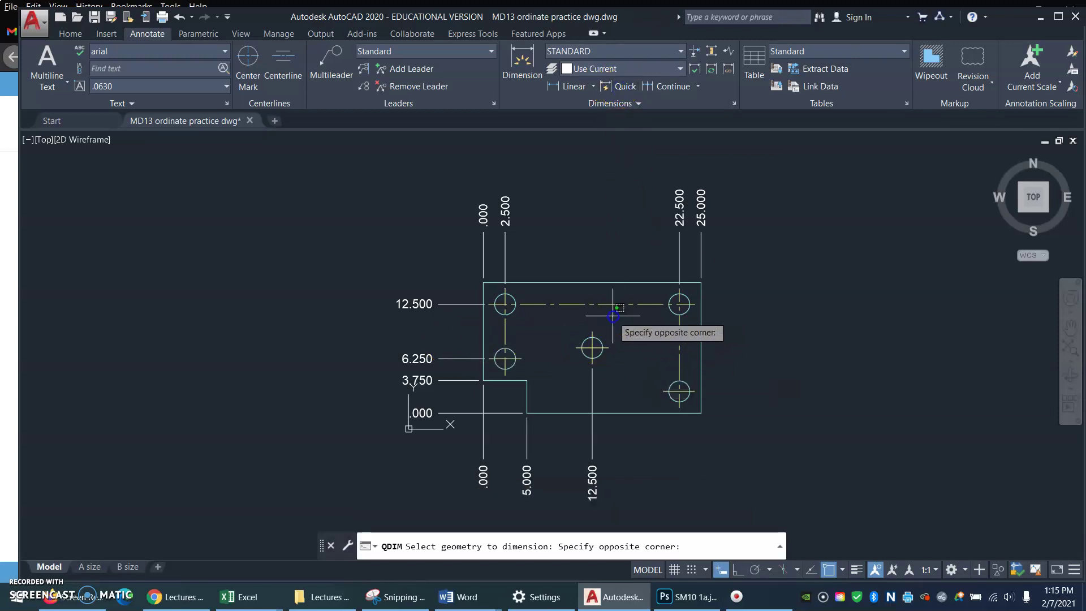
click(573, 356)
right_click(572, 354)
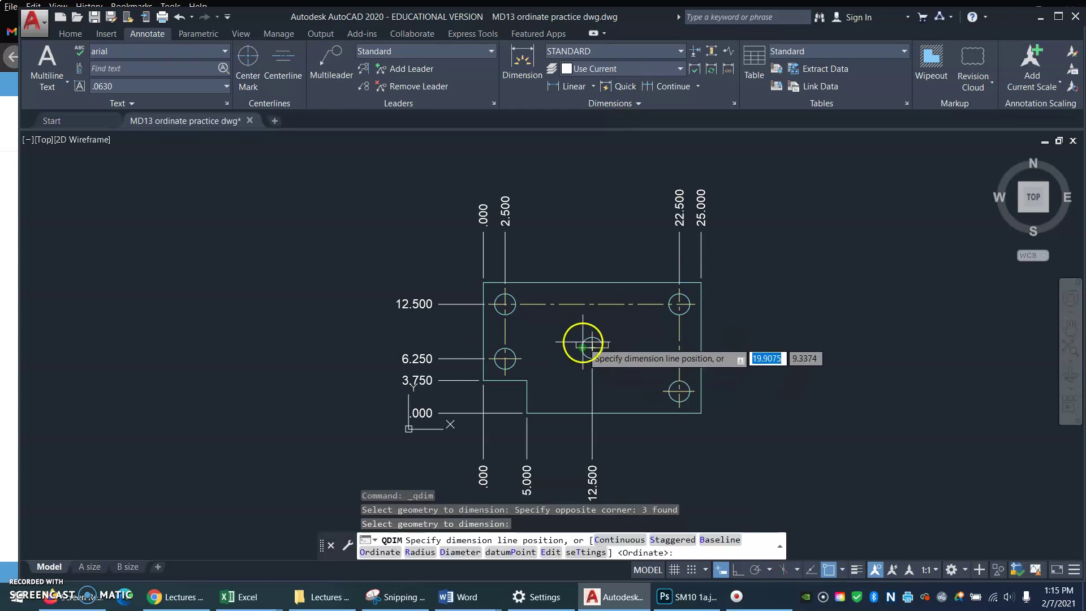
text(o)
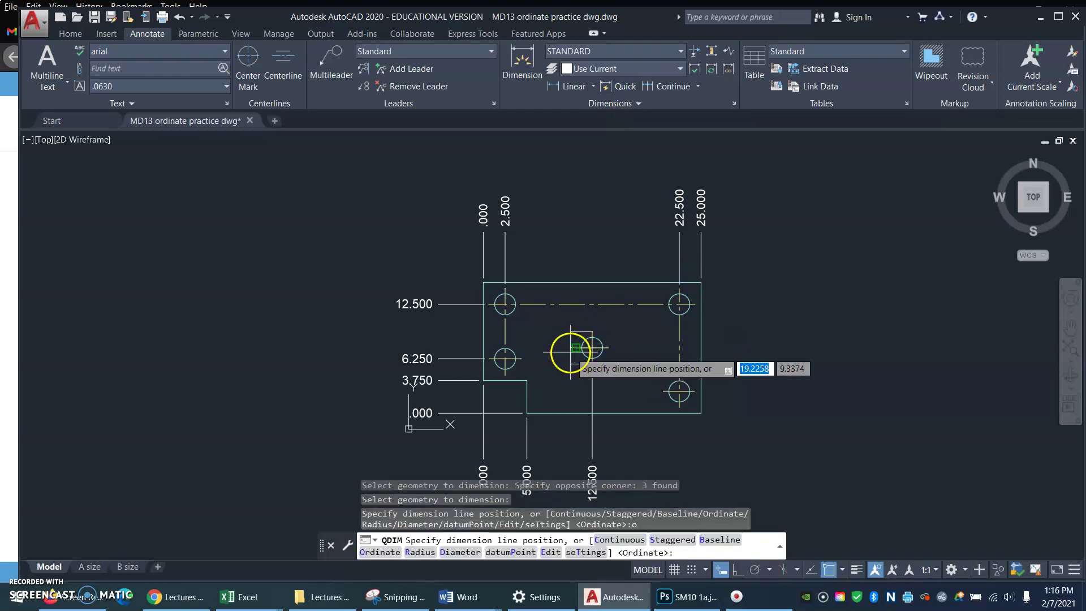
key(Return)
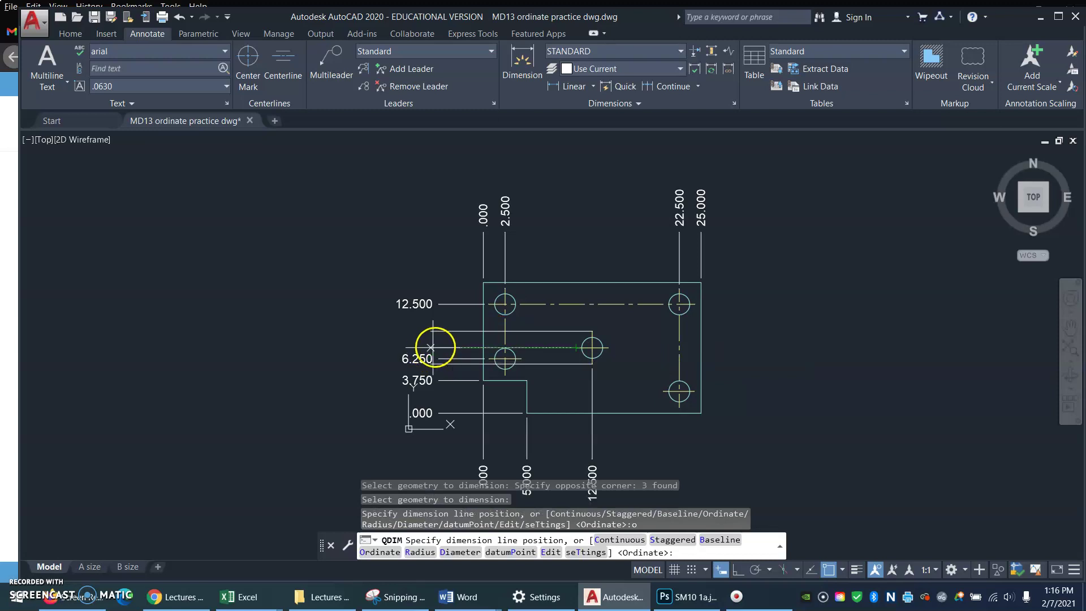
click(435, 345)
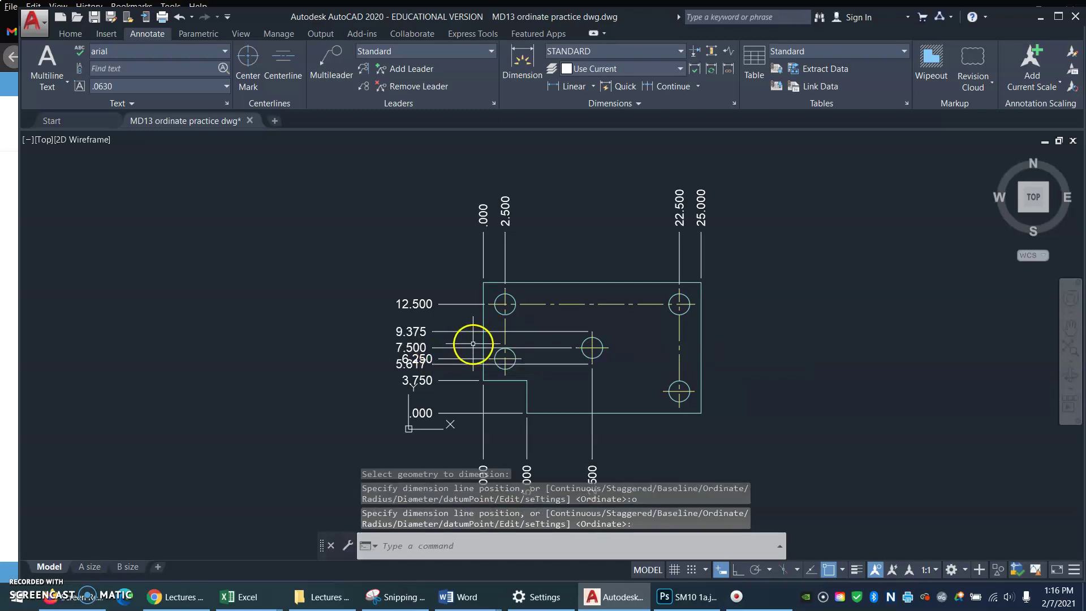
- Erase the extra 9.375 and 5.617 ordinate dimensions
drag(466, 329, 461, 335)
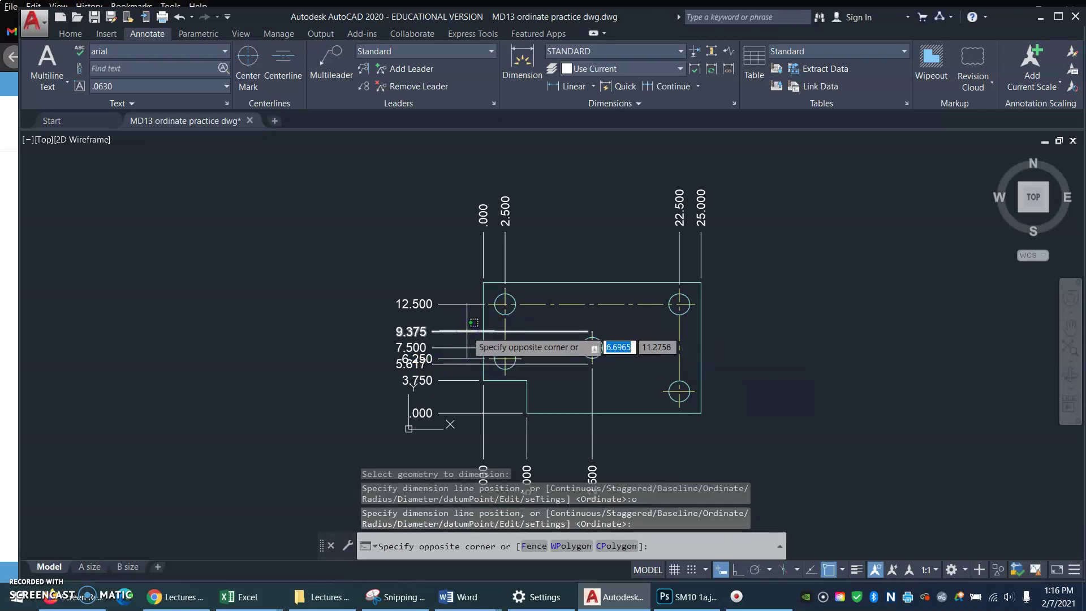
text(e)
key(Return)
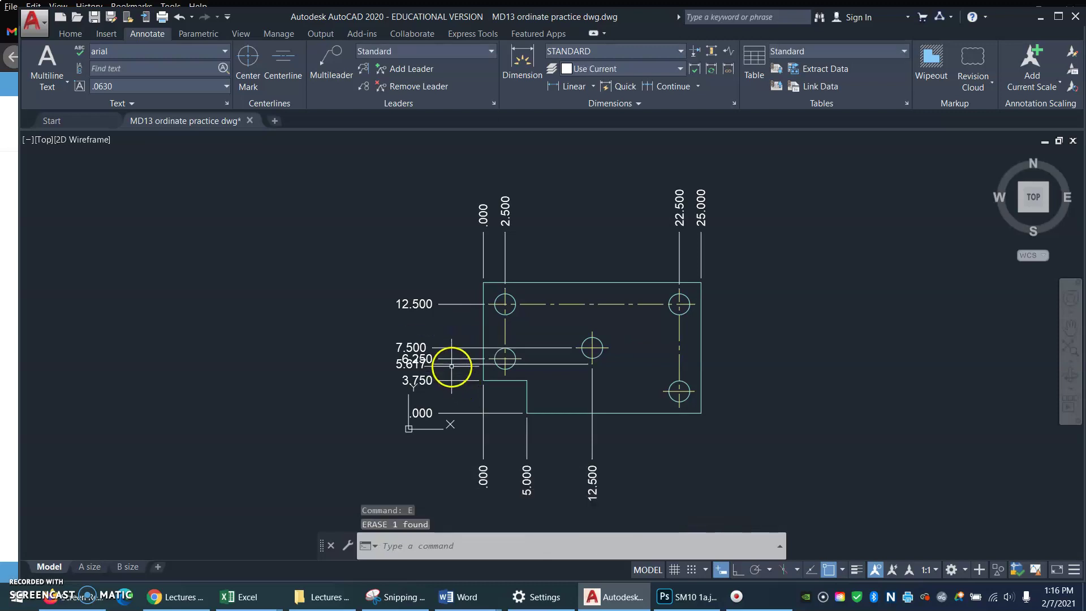
click(451, 364)
key(Delete)
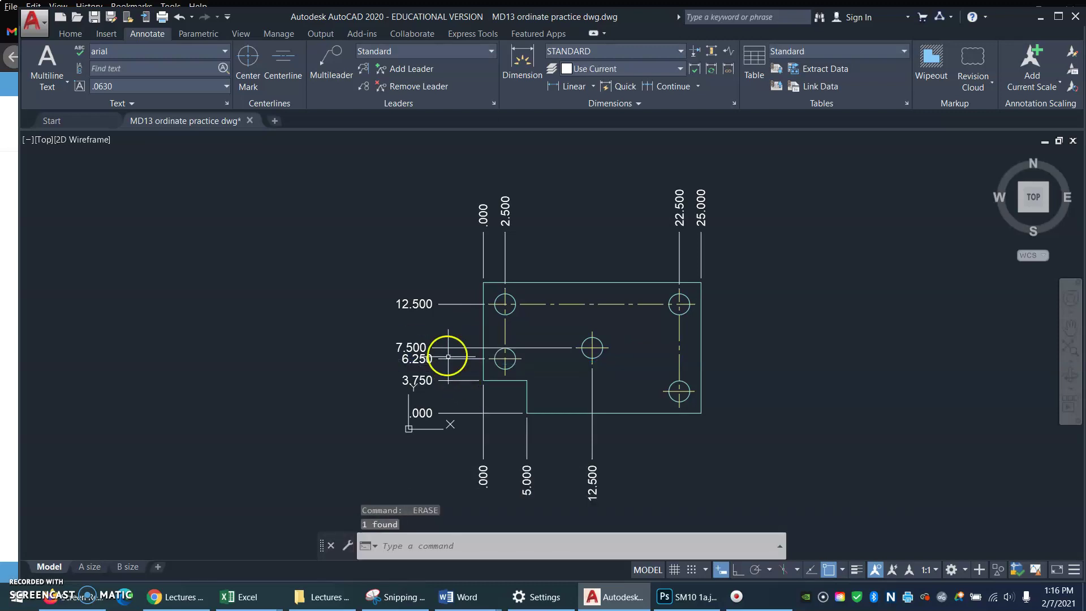
- Move the 7.500 ordinate text upward with its grip so it clears the 6.250 label
click(445, 346)
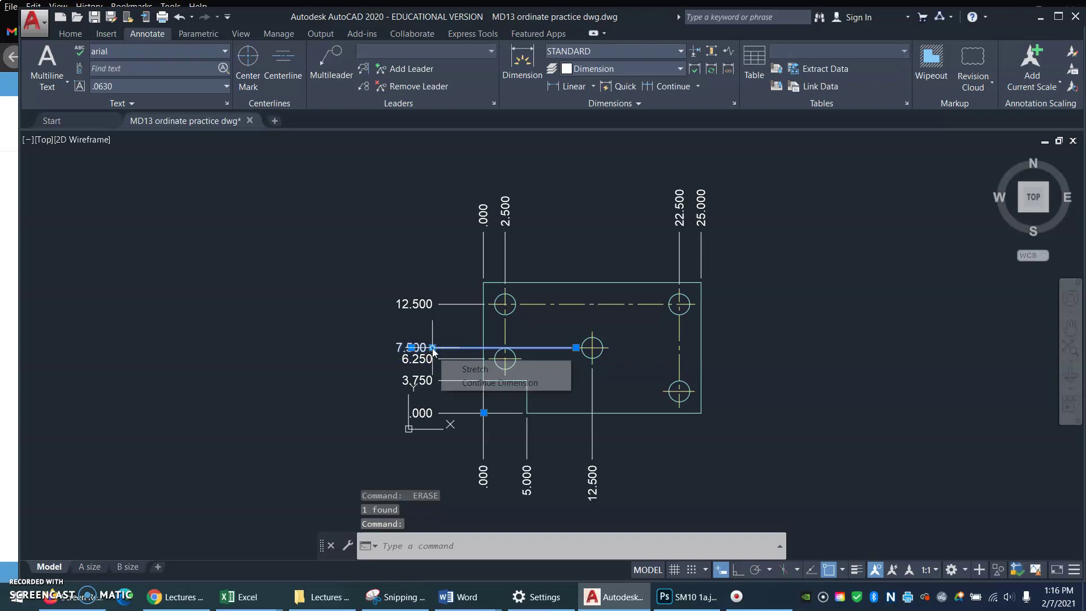
click(433, 347)
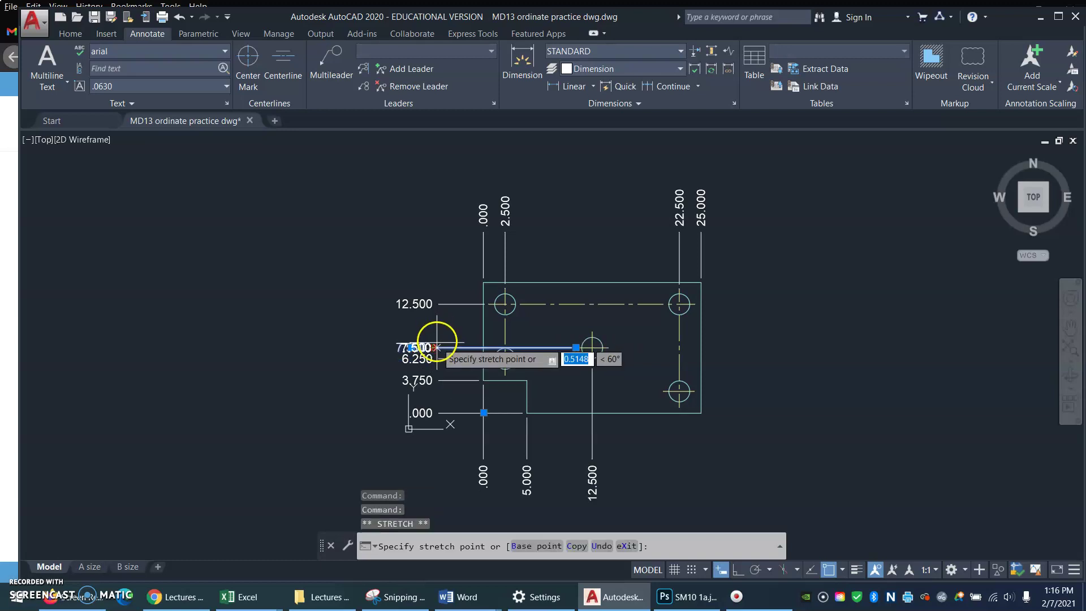
key(Escape)
key(Escape)
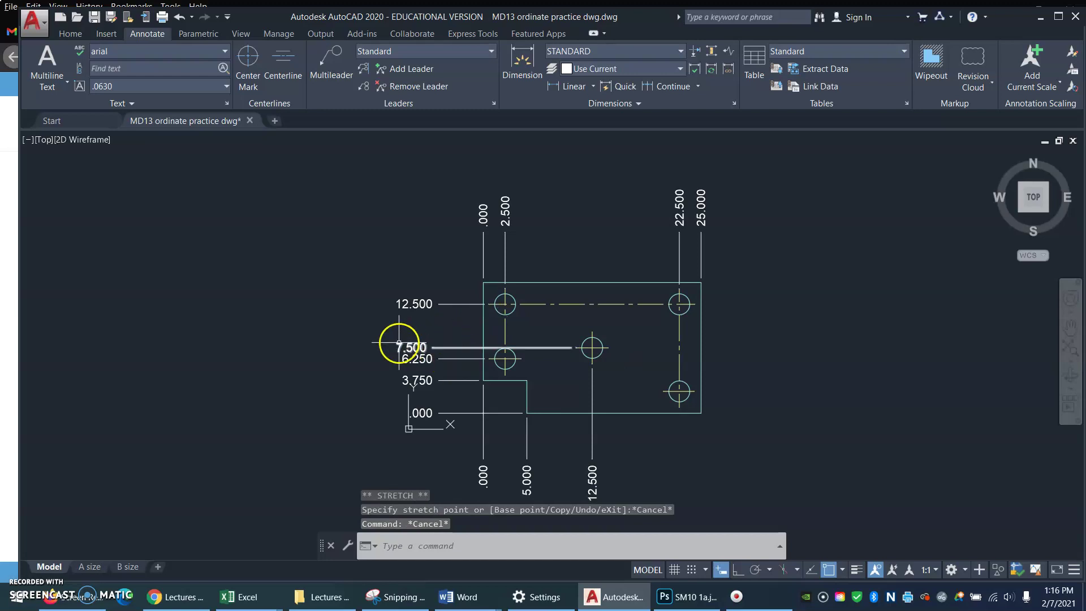
click(441, 343)
click(571, 365)
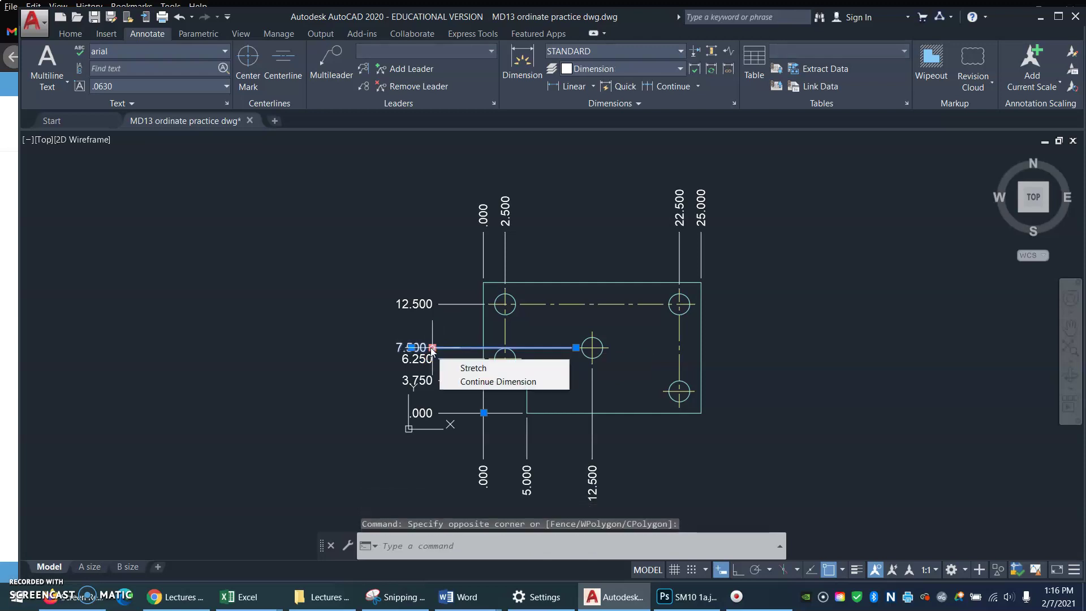
click(432, 349)
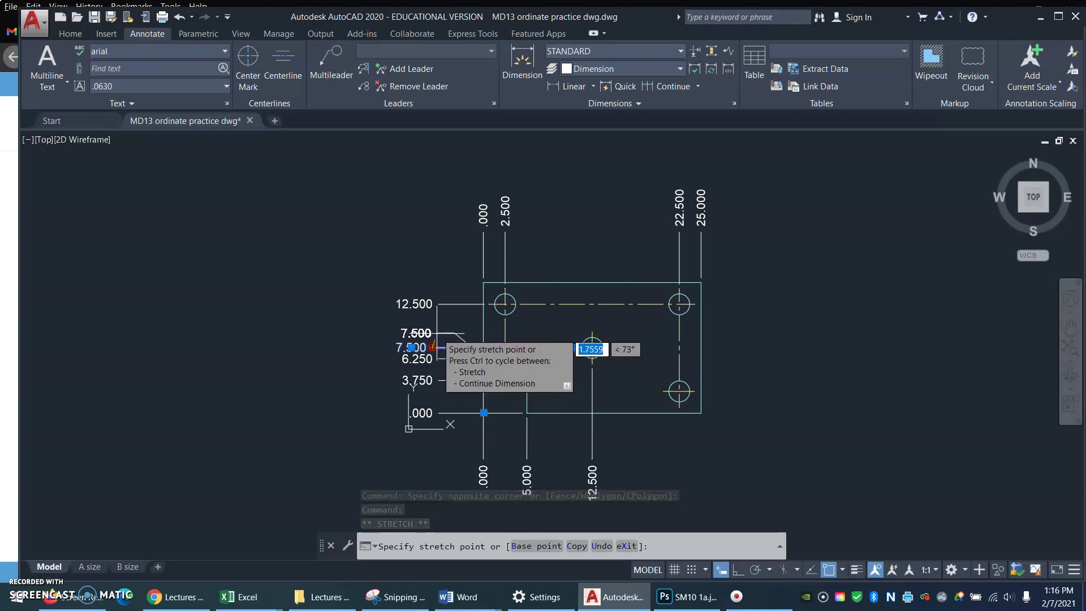
key(Escape)
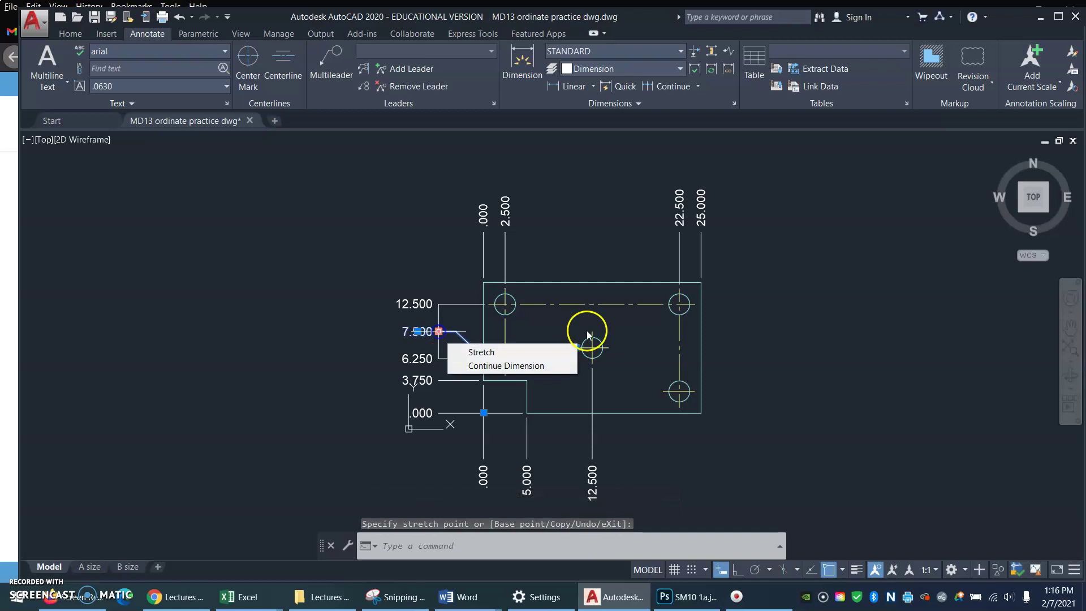
key(Escape)
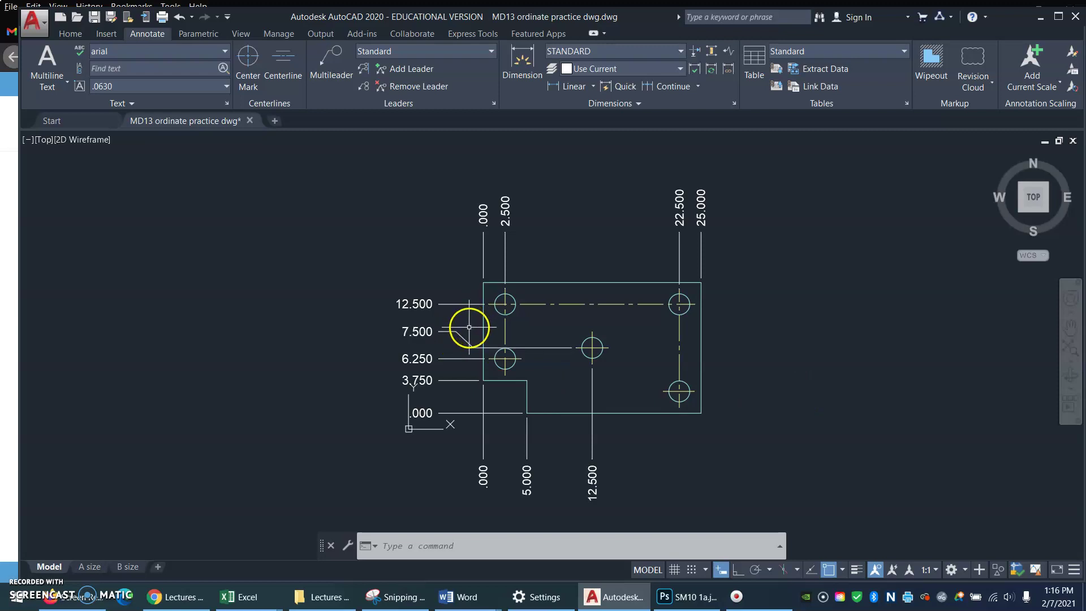
- Erase the left-side 7.500 ordinate dimension
key(e)
key(Return)
click(463, 320)
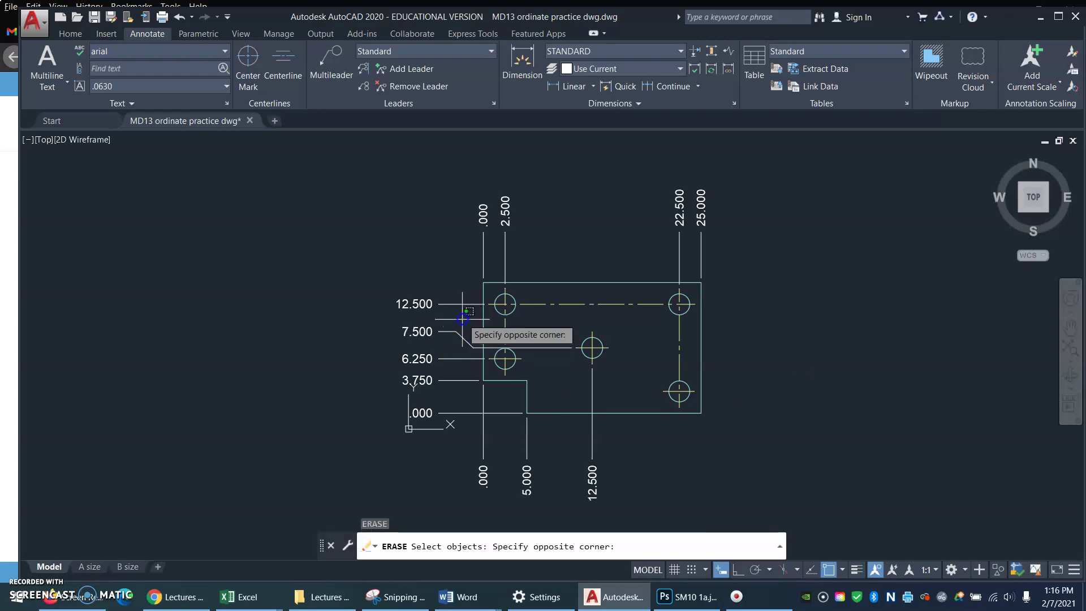
click(430, 344)
key(Return)
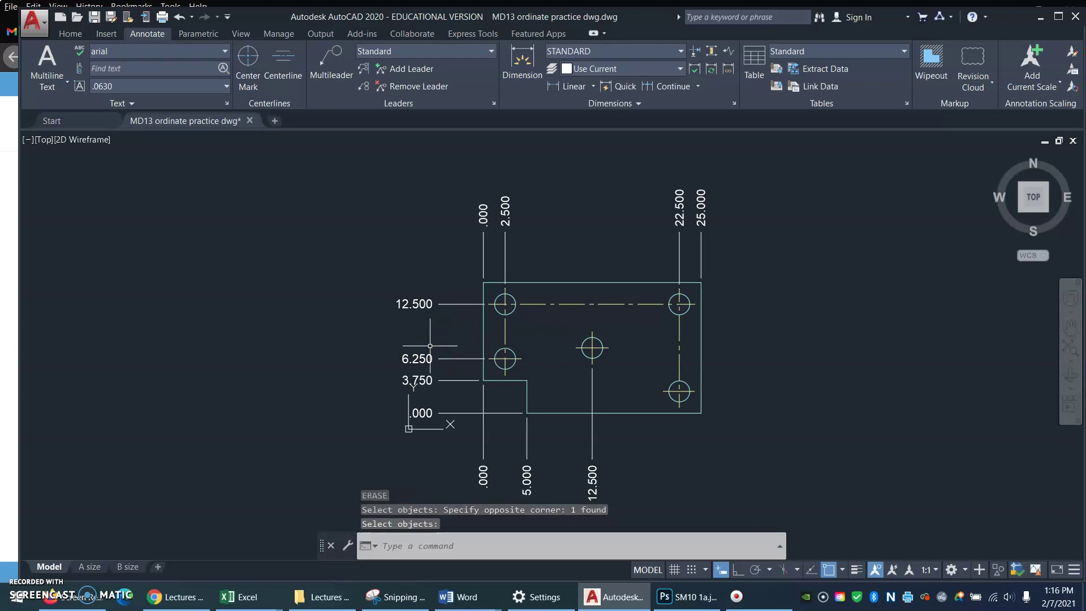
- Quick-dimension the bottom edge and centre hole as ordinates placed right of the plate
click(617, 87)
click(670, 413)
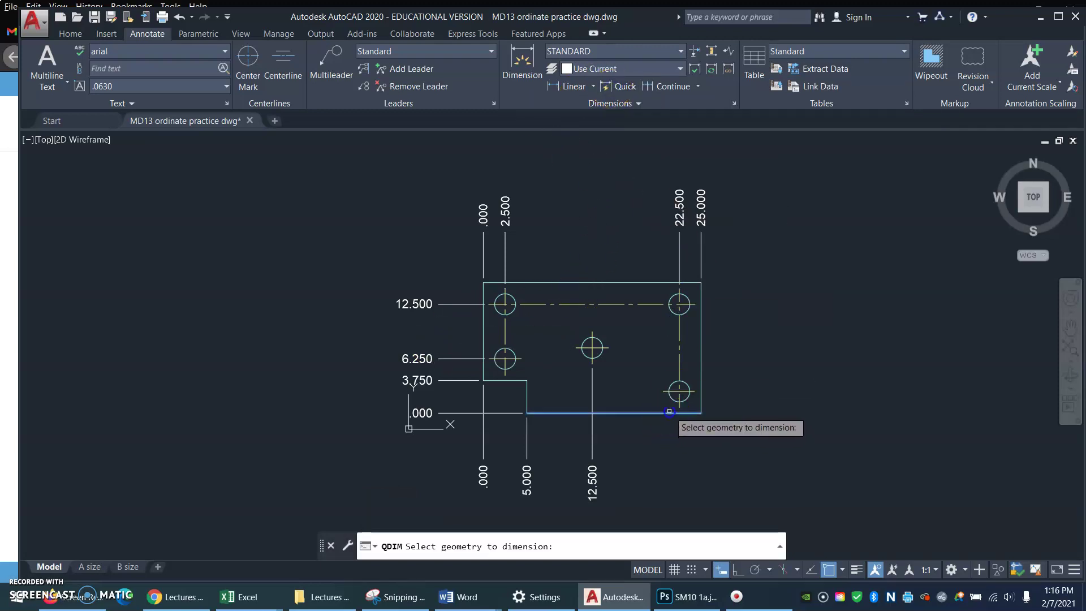
click(641, 330)
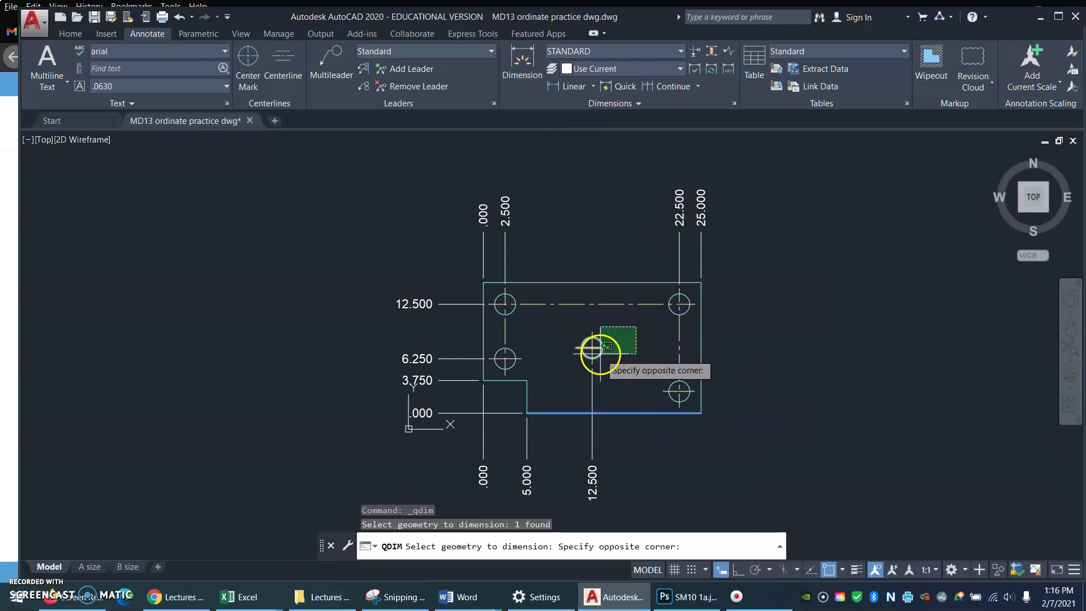
click(591, 367)
key(Return)
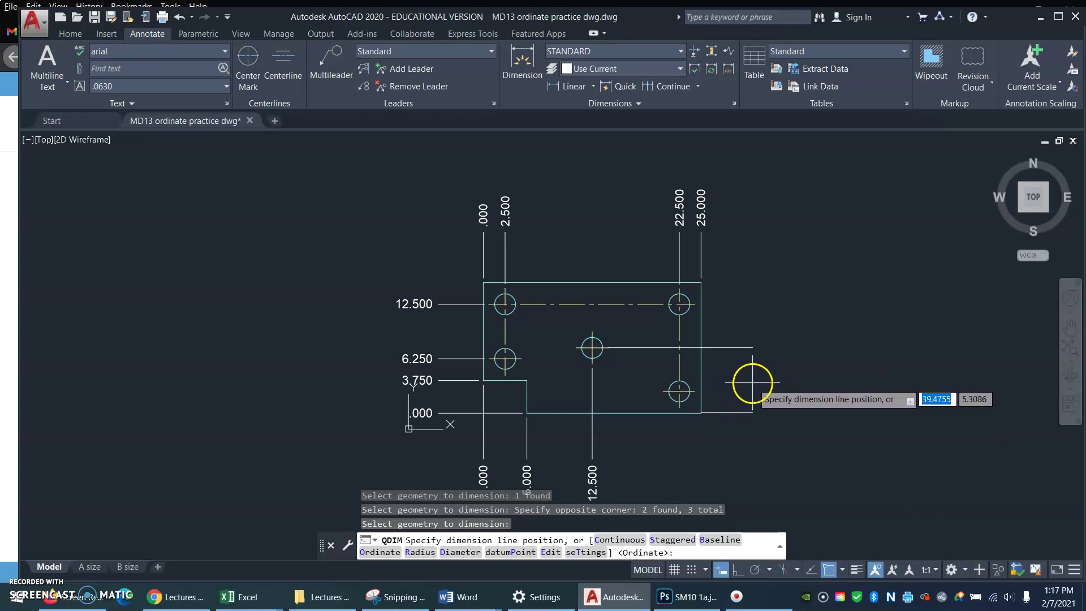
click(753, 383)
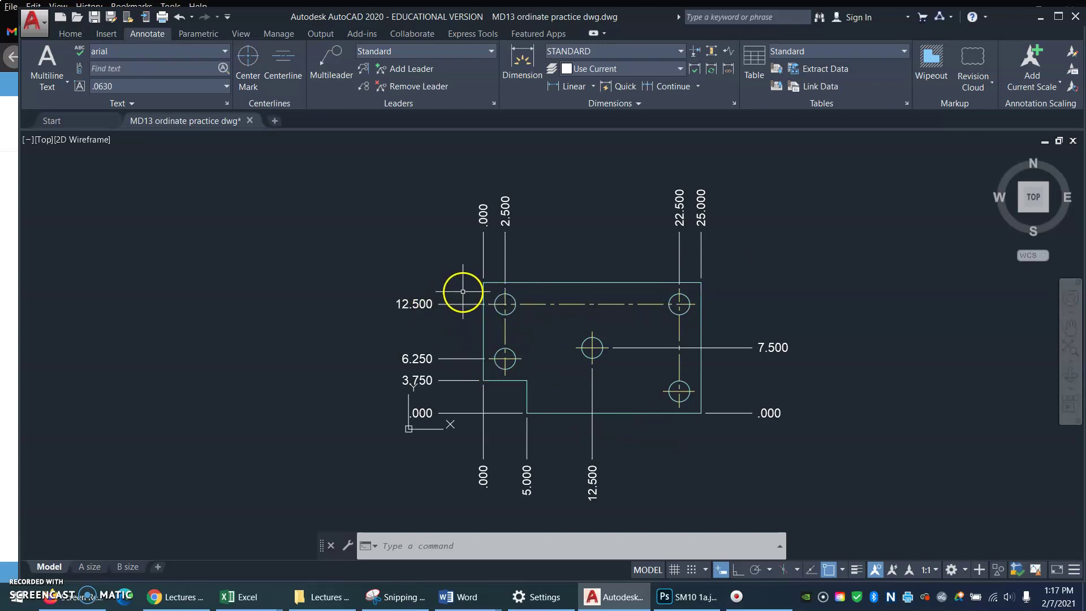
click(626, 88)
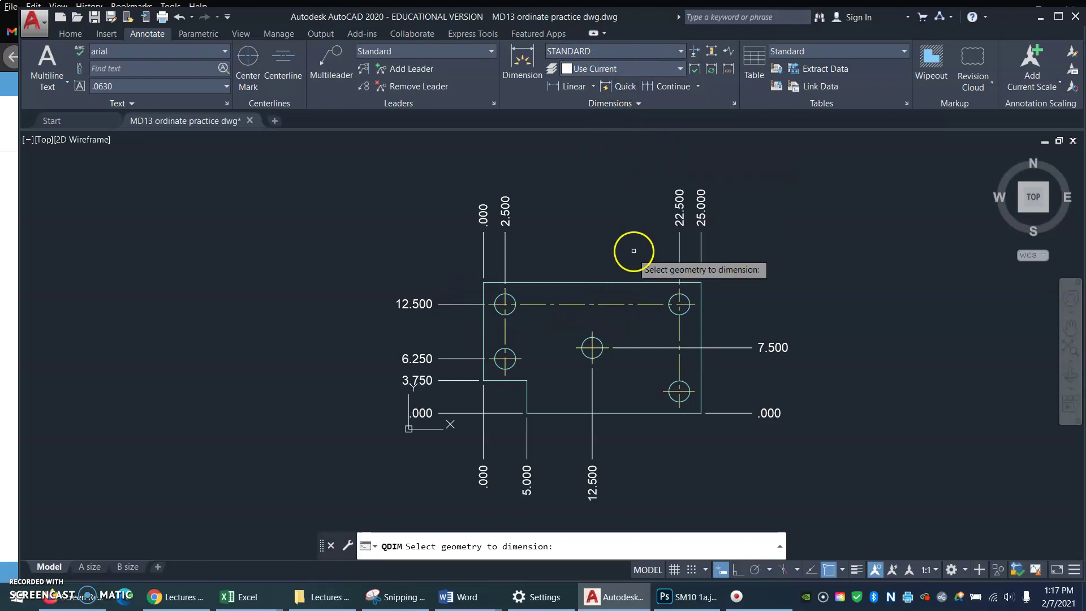
click(637, 281)
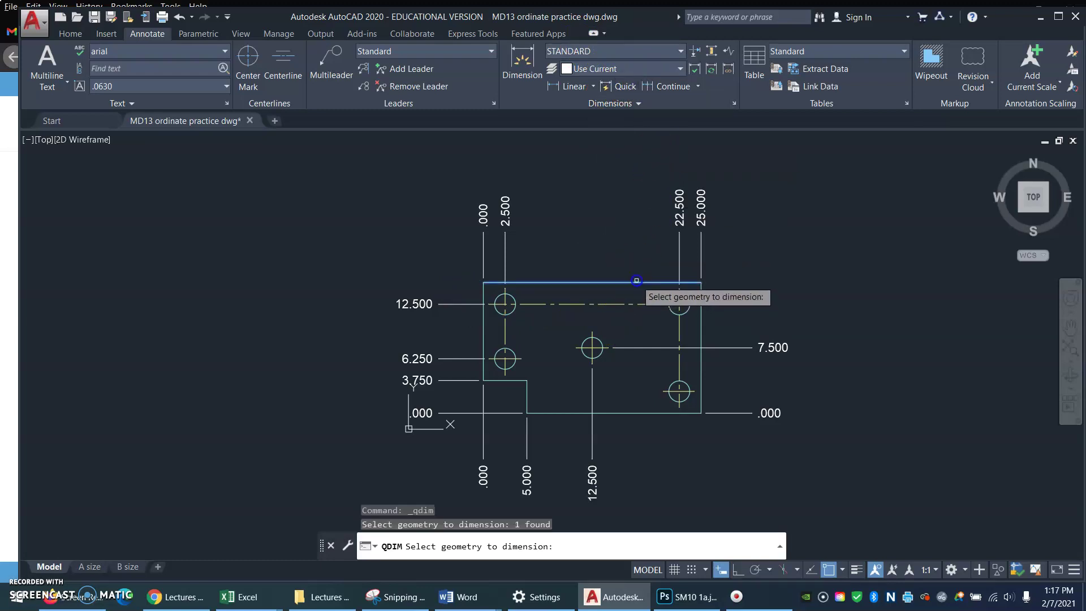
key(Return)
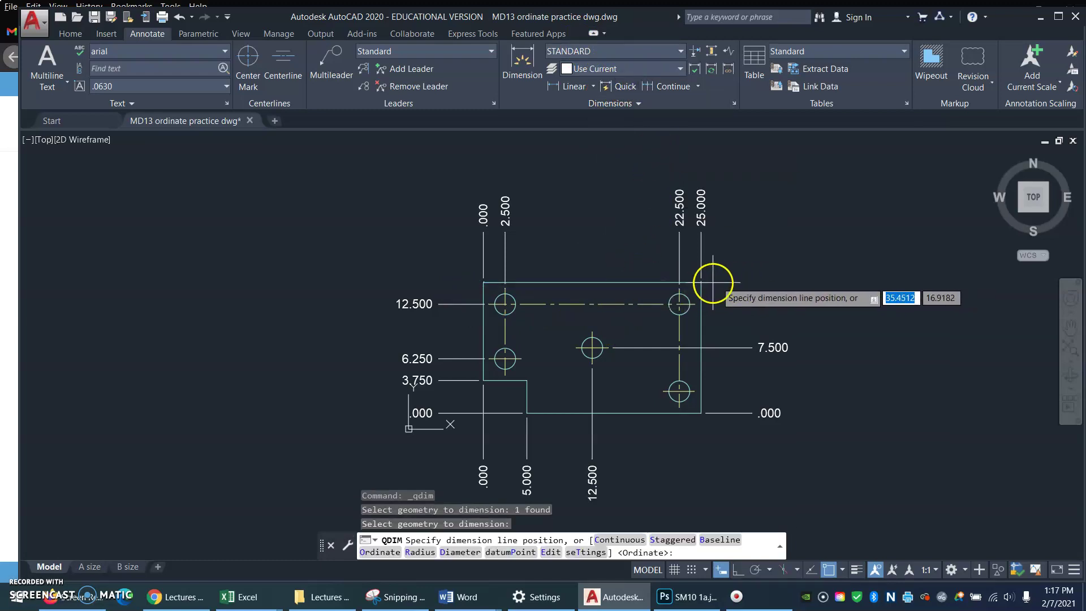
text(o)
key(Return)
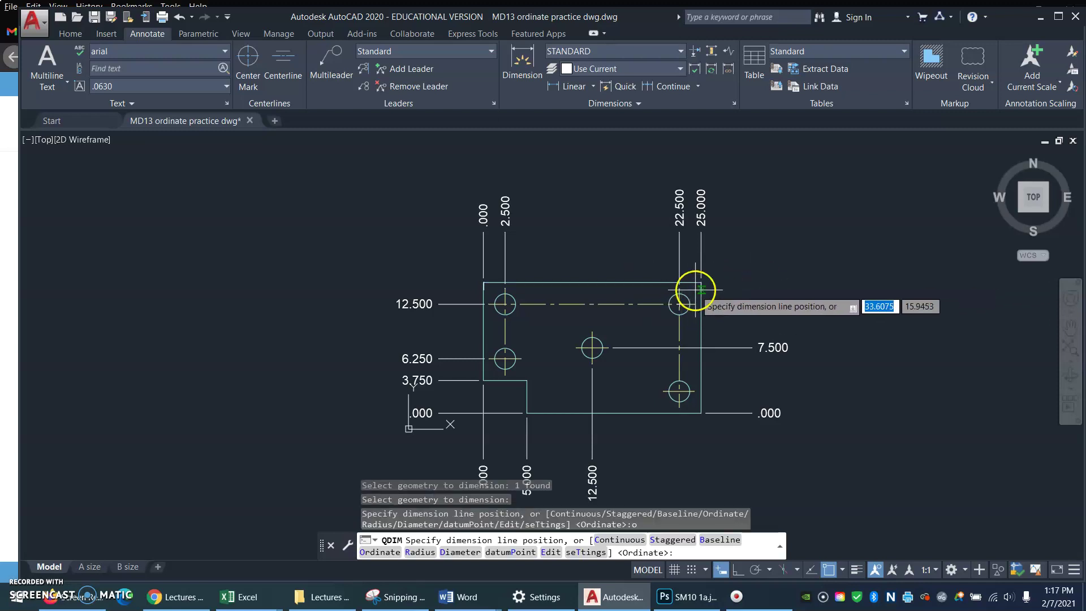
click(753, 281)
key(Escape)
key(Escape)
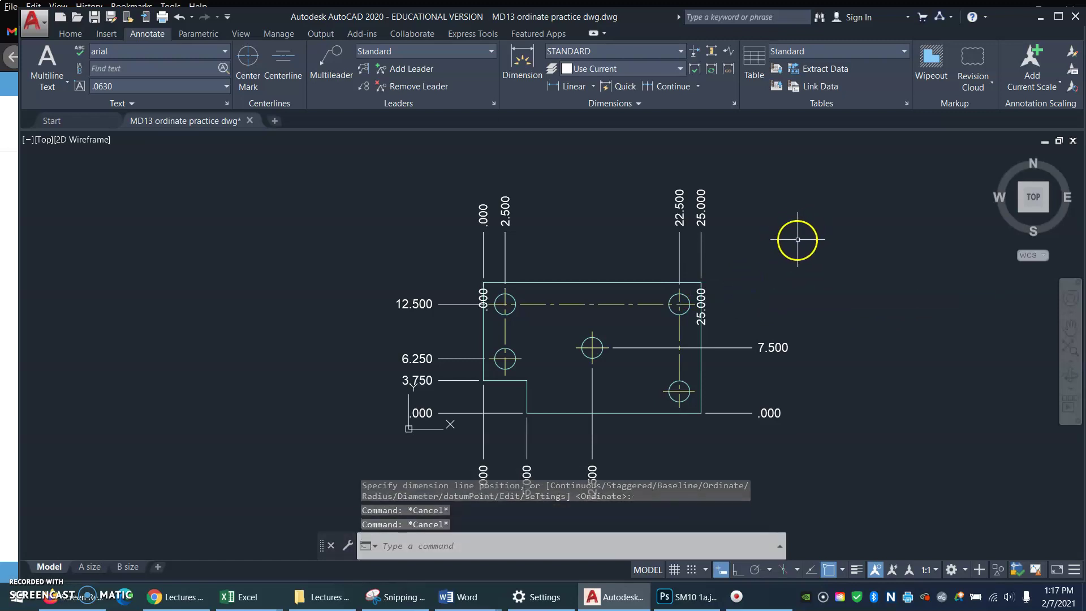
key(ctrl+z)
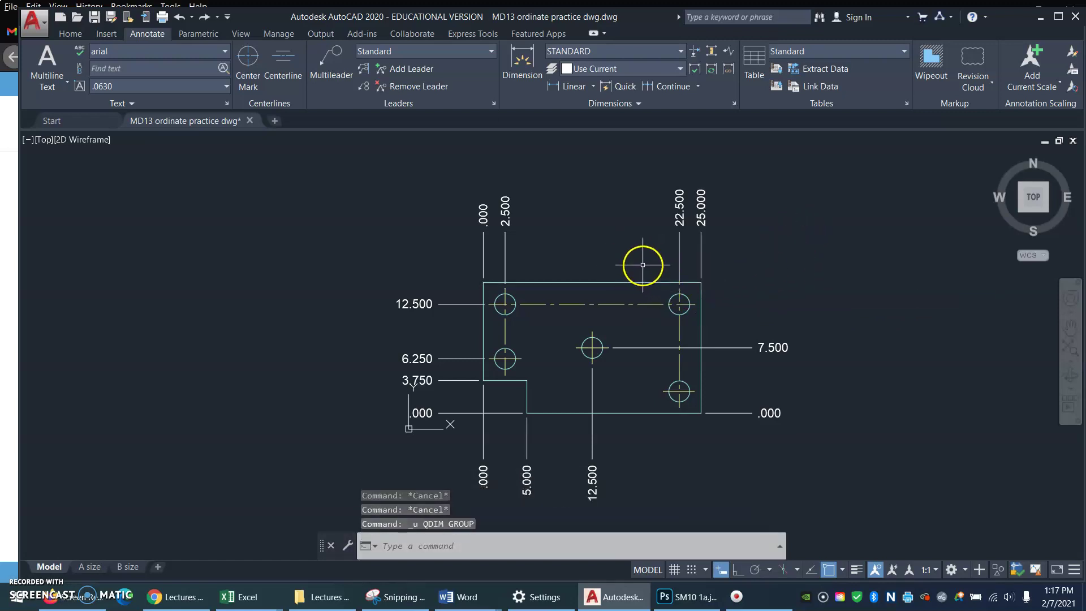
click(618, 88)
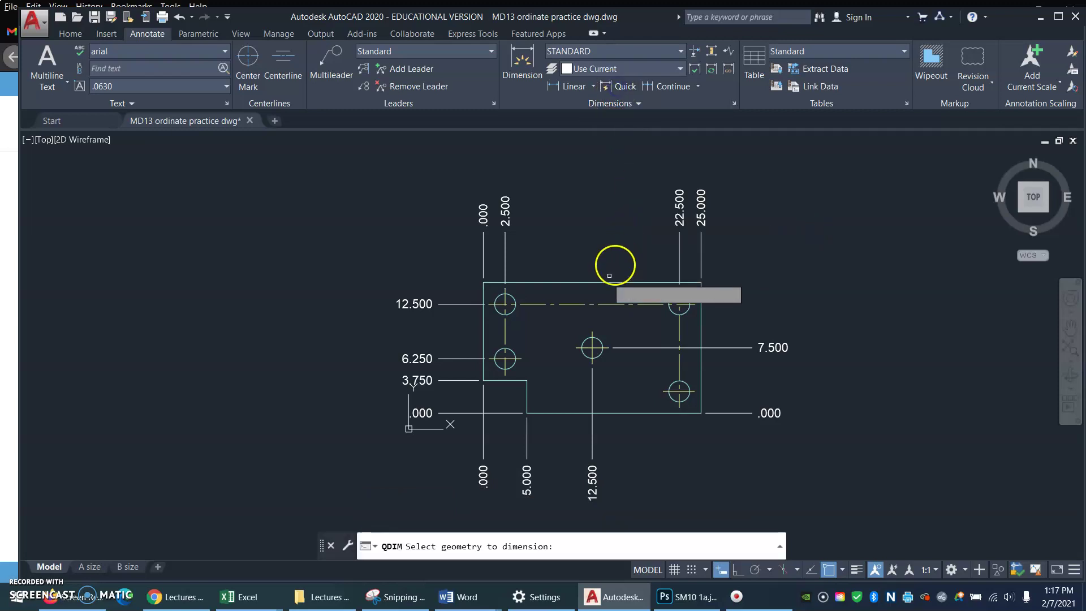
click(630, 264)
click(621, 288)
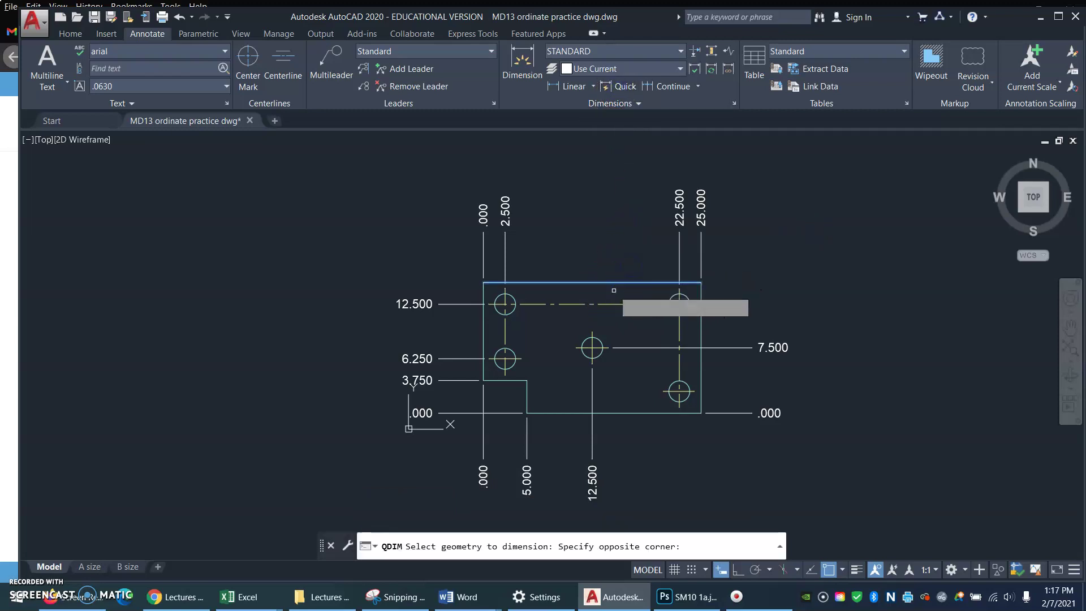
key(Return)
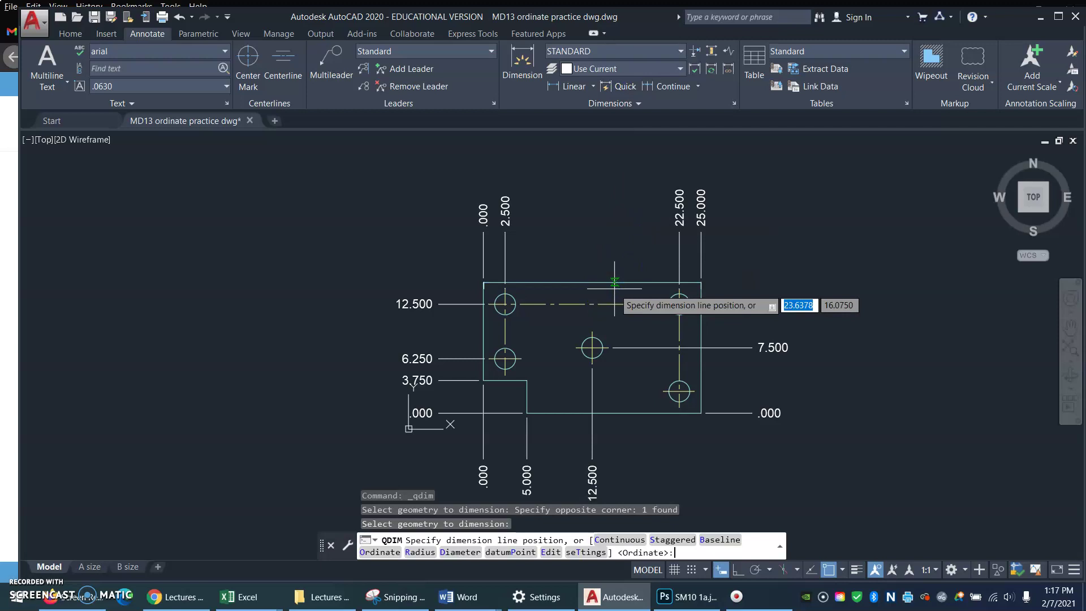
text(o)
key(Return)
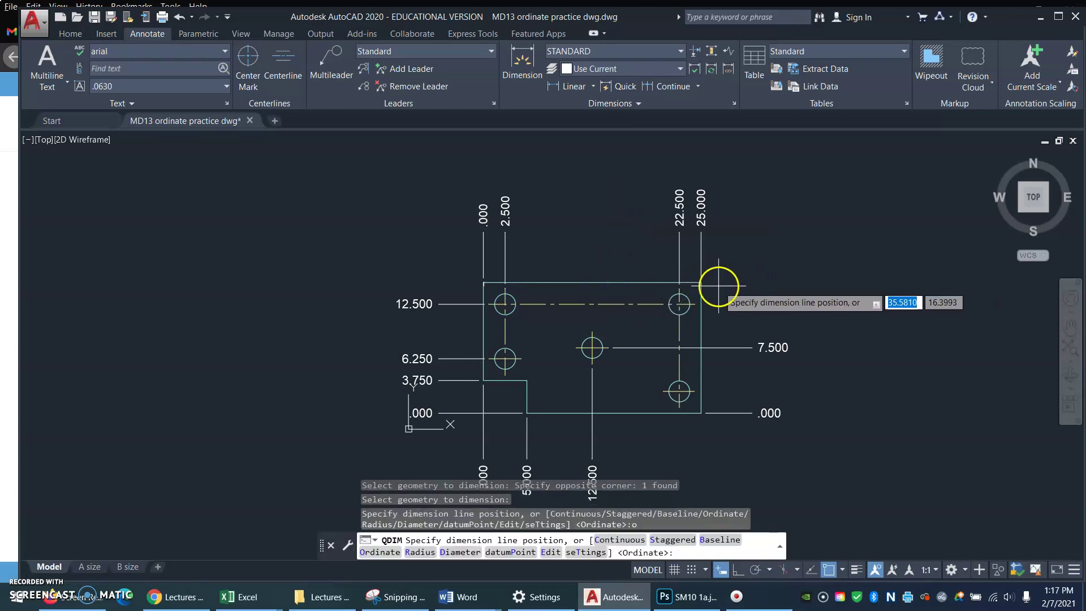
click(752, 282)
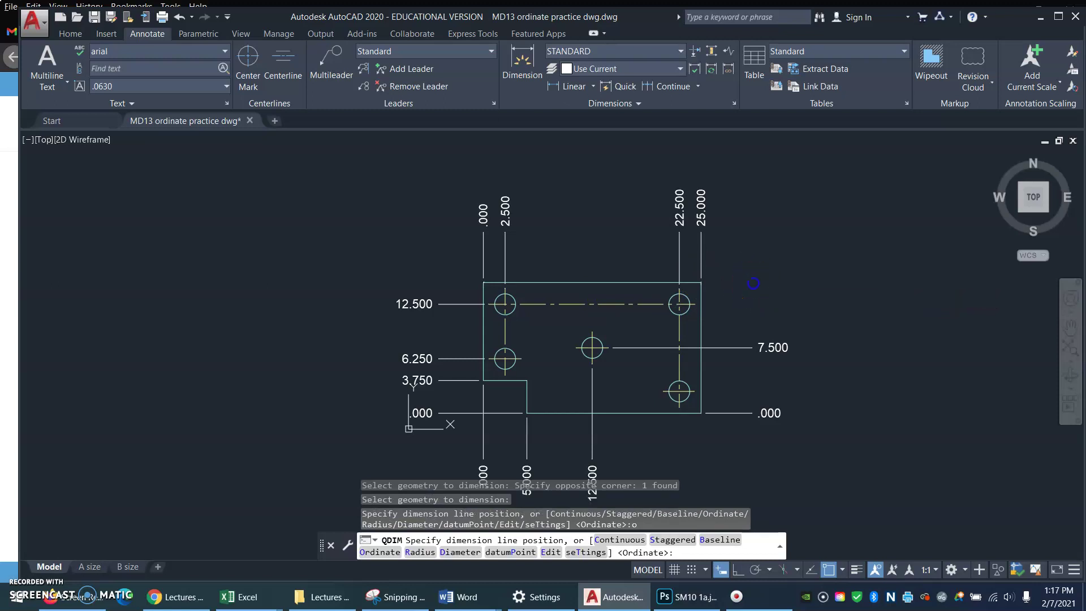
key(ctrl+z)
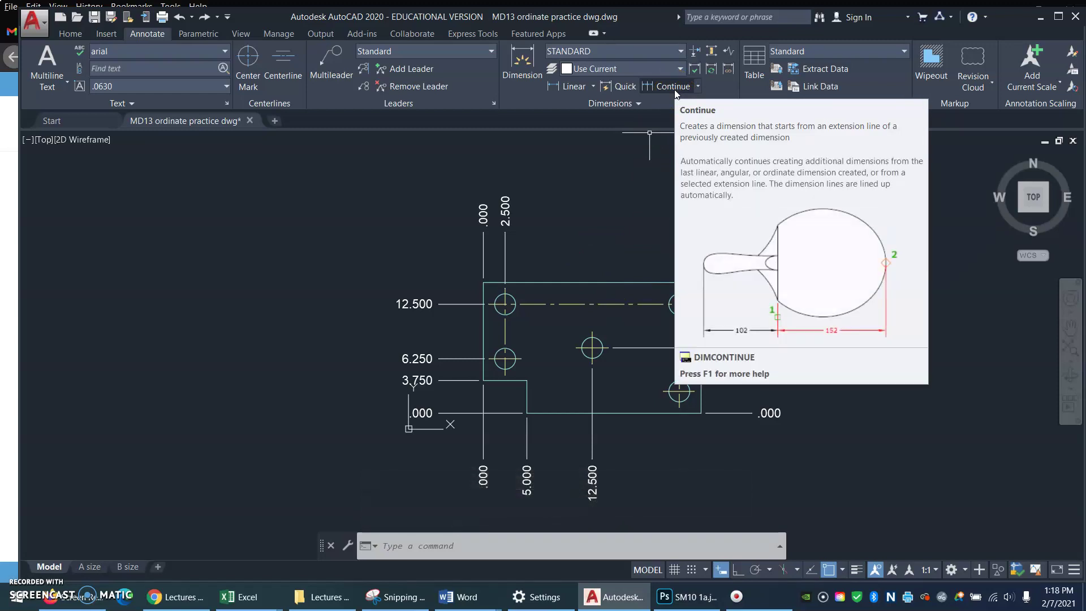
- Start the general DIM command from the Home tab's Dimension button
click(621, 89)
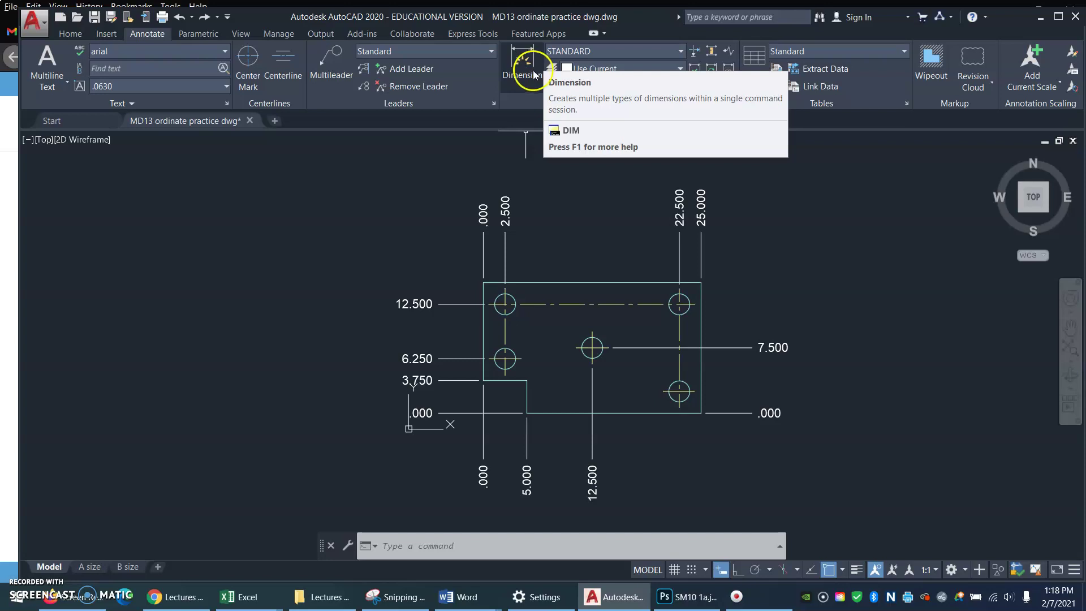
click(70, 33)
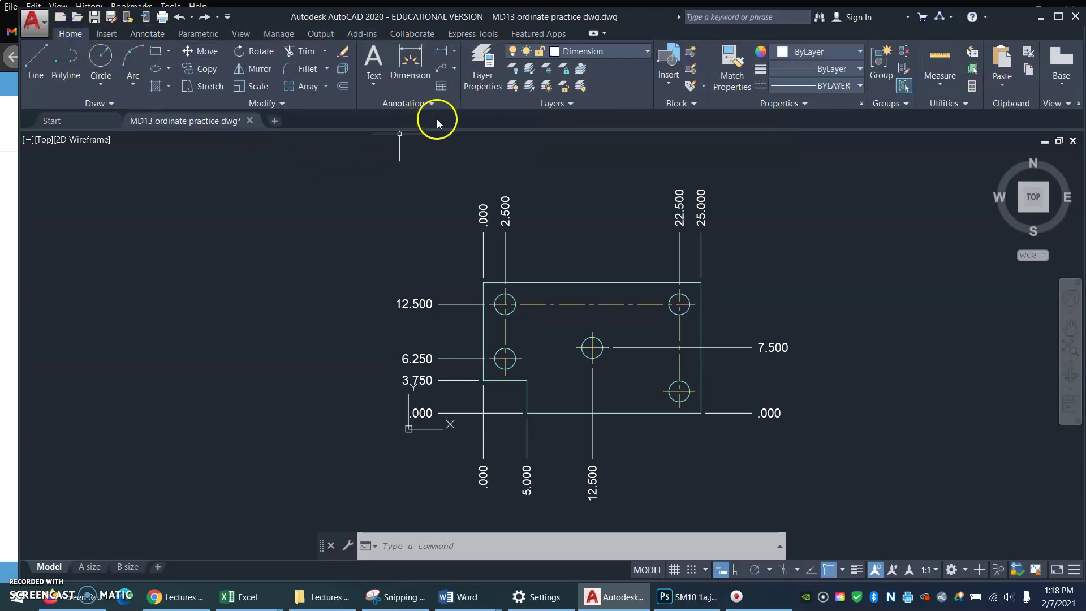
click(411, 62)
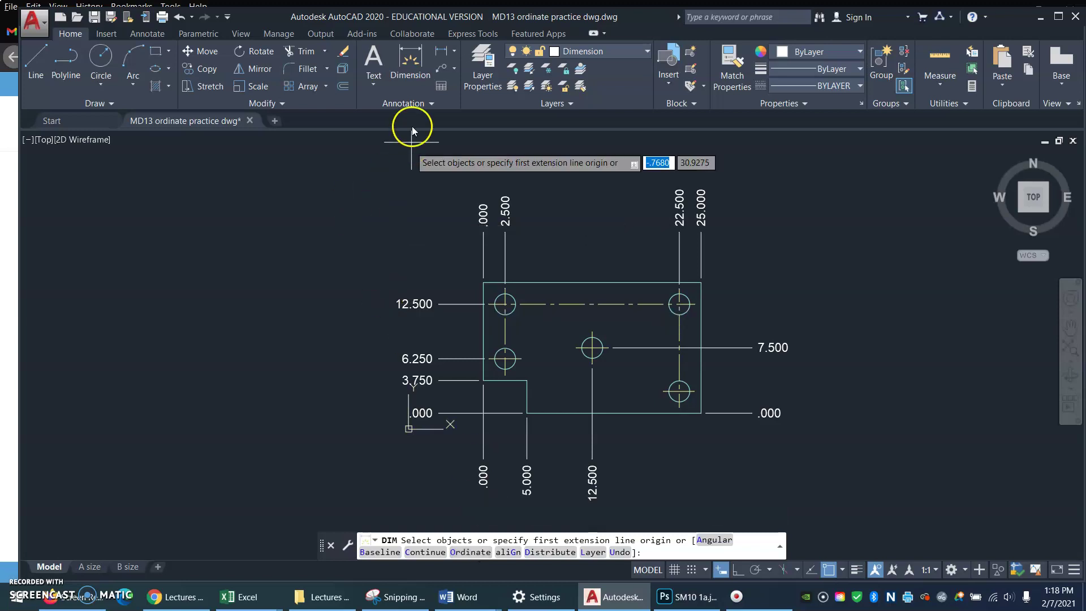
click(417, 51)
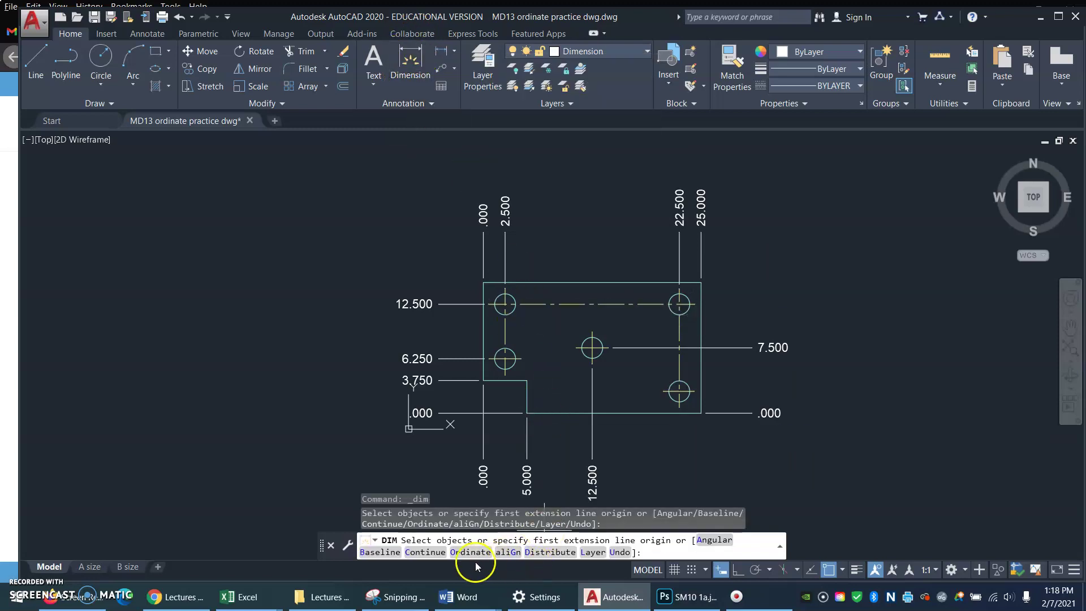
key(Return)
text(ucs)
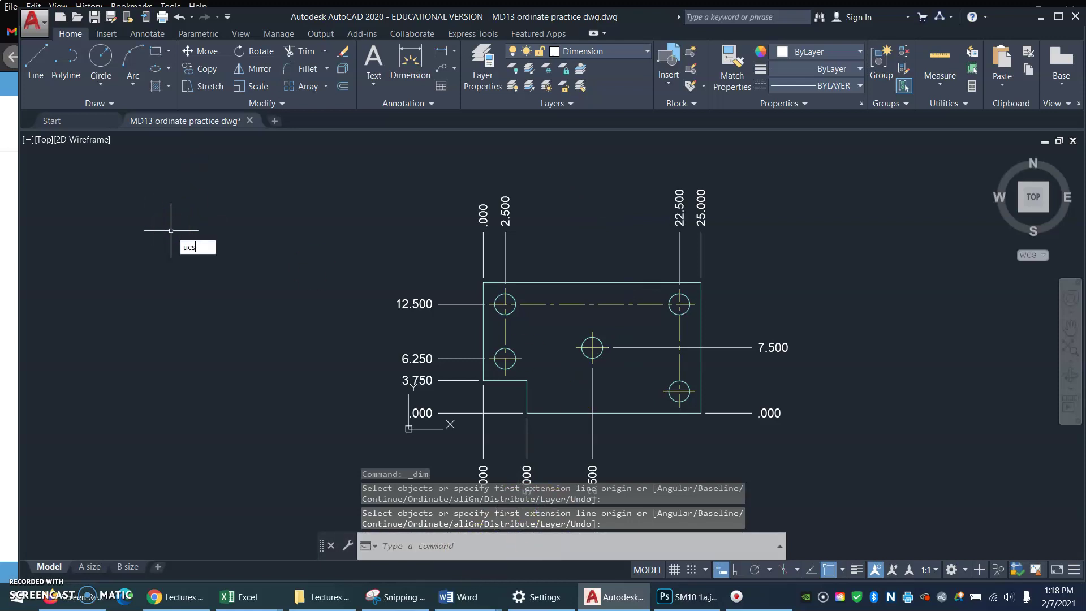
key(Return)
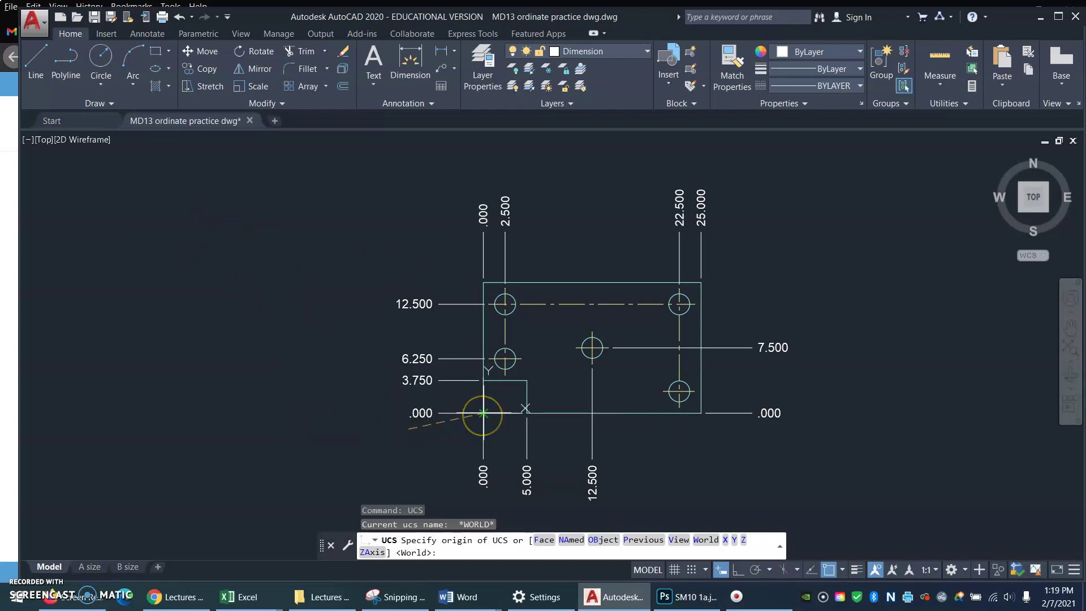
key(Escape)
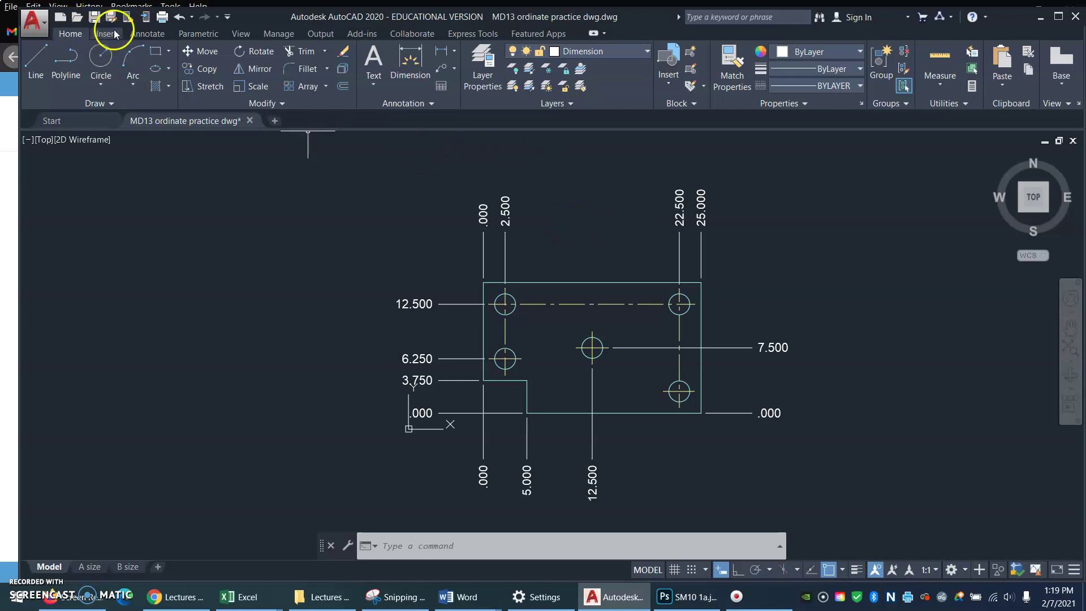
click(148, 32)
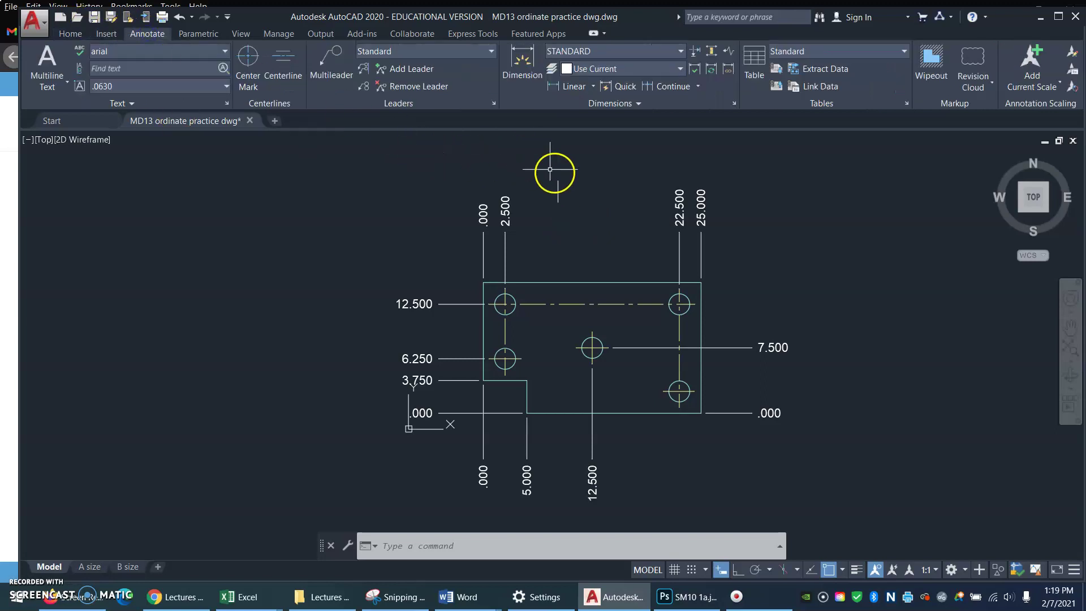
click(631, 87)
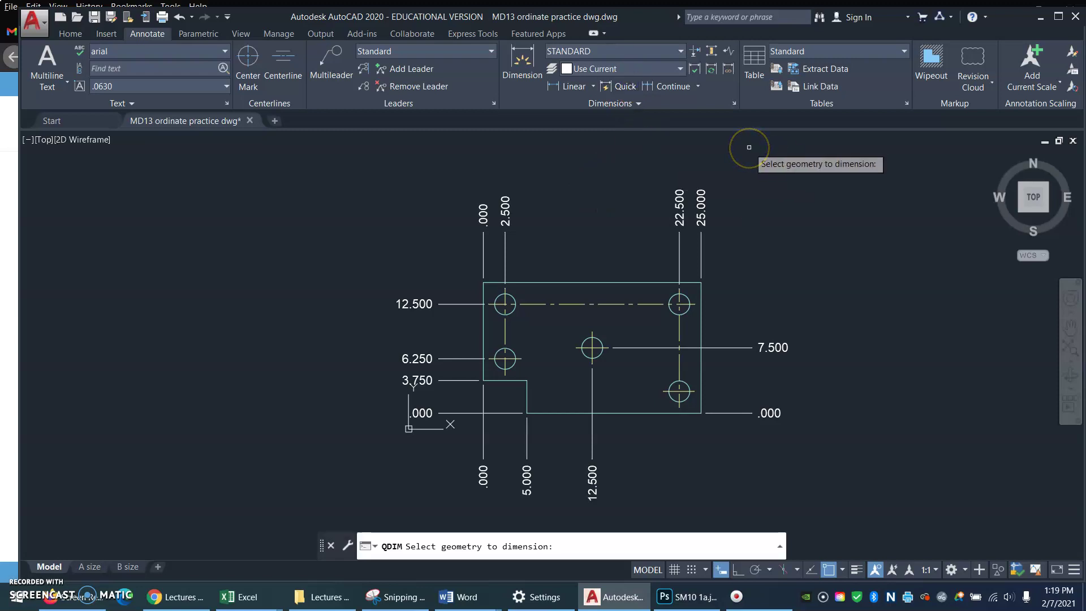
key(Escape)
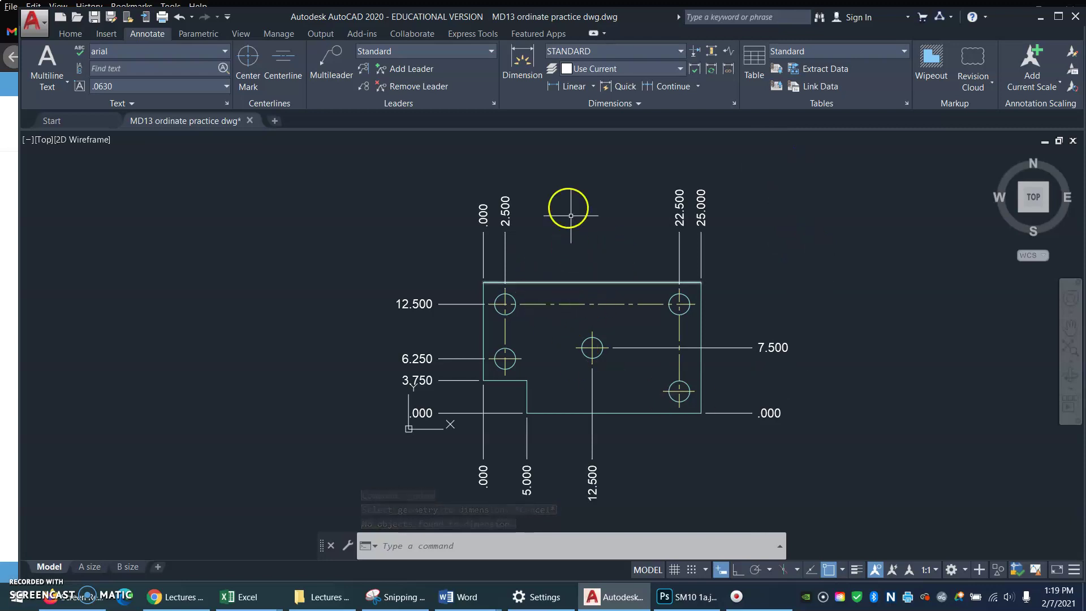
click(71, 35)
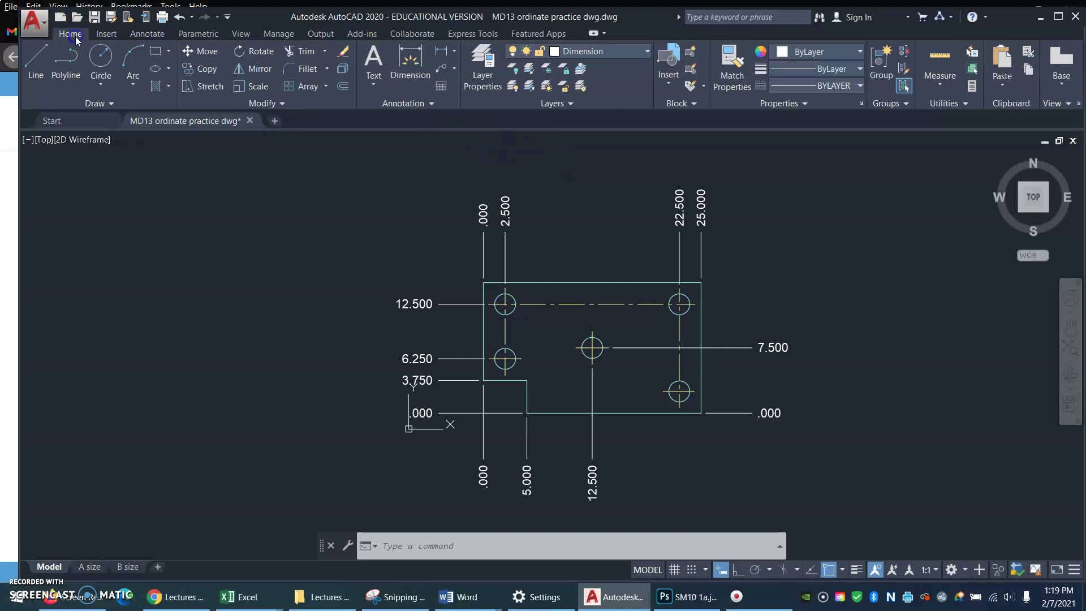
- Add a '5X Ø2.400' diameter callout on the upper-left hole, placed above the plate
click(455, 53)
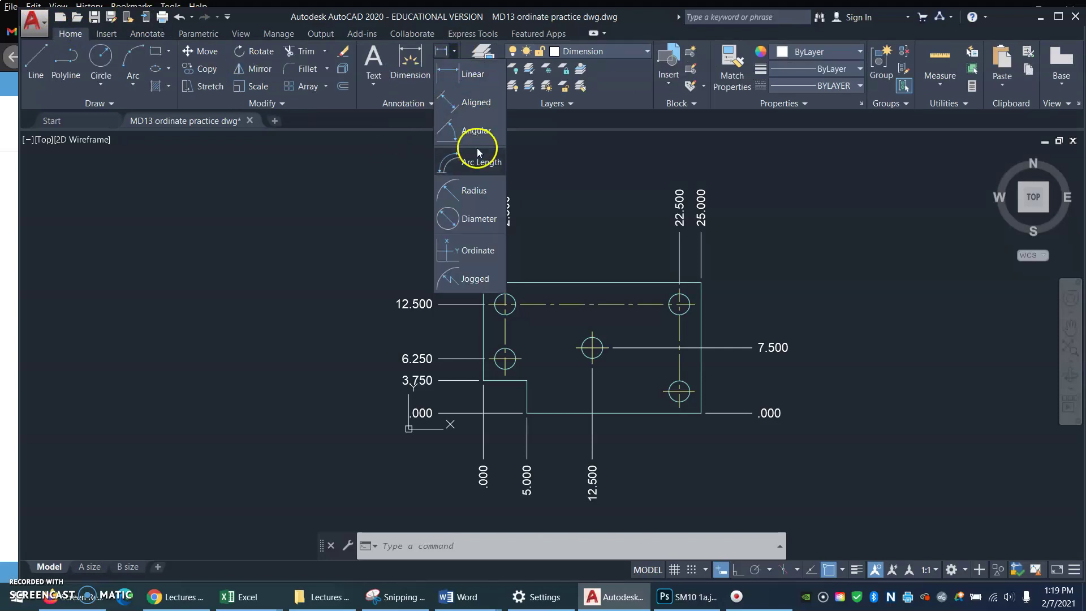
click(484, 218)
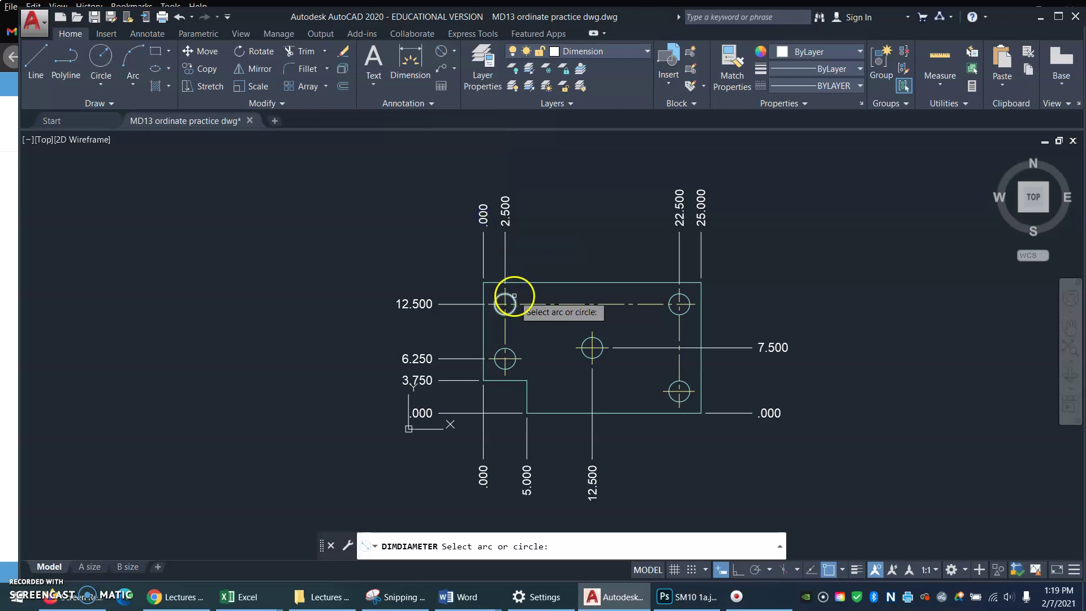
click(512, 299)
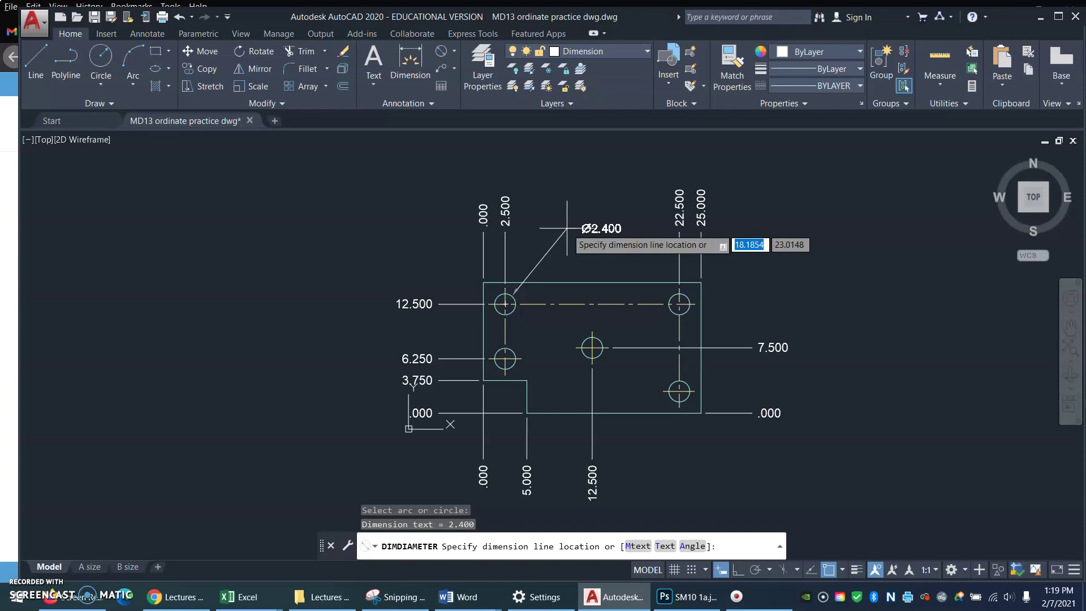
text(m)
key(Return)
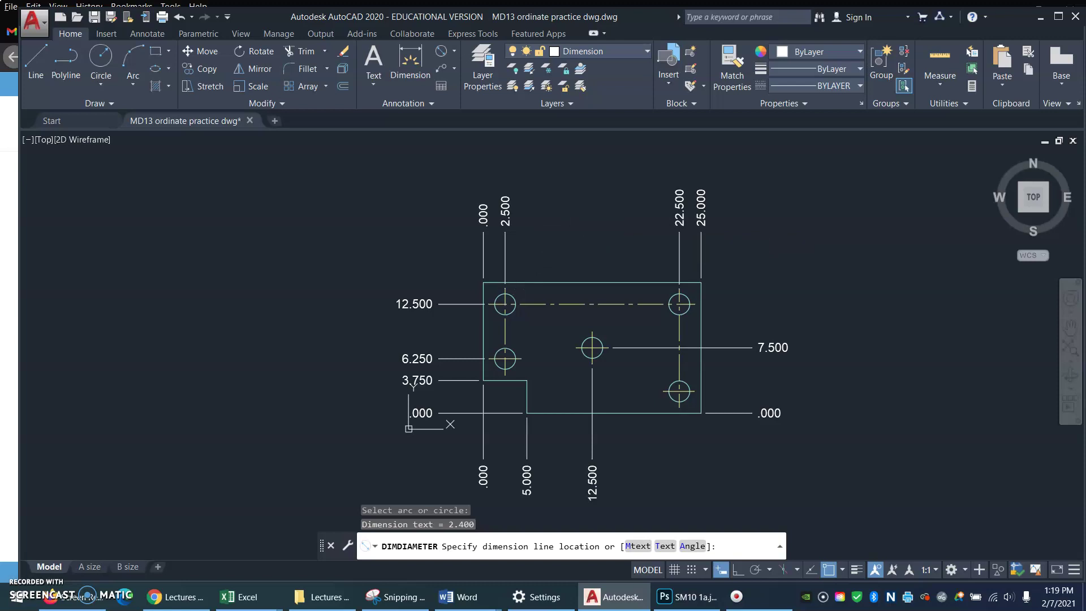
text(5X Ø2.400)
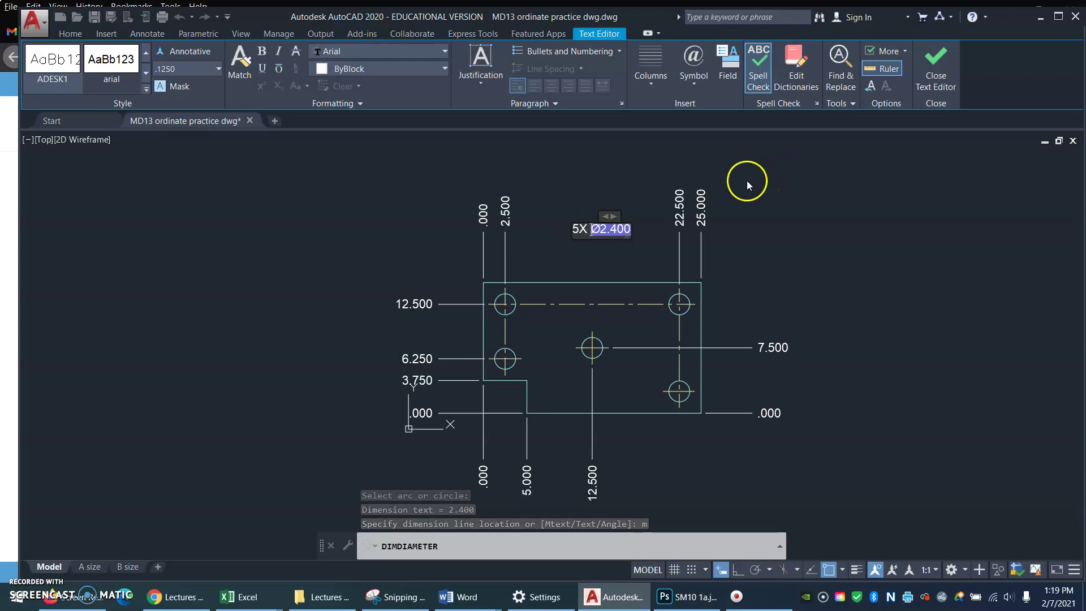
click(938, 55)
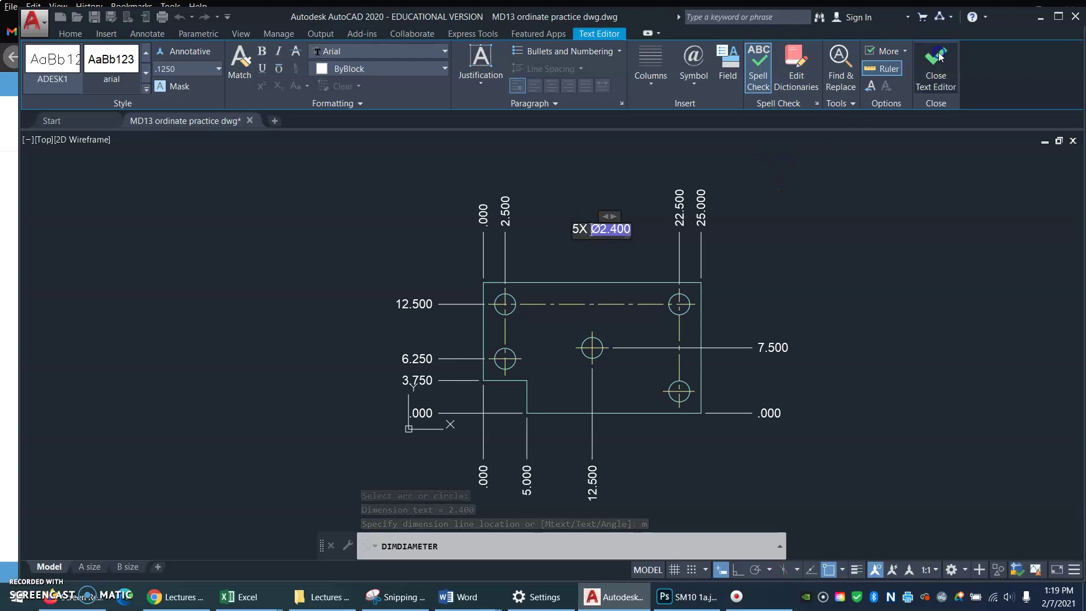
click(552, 248)
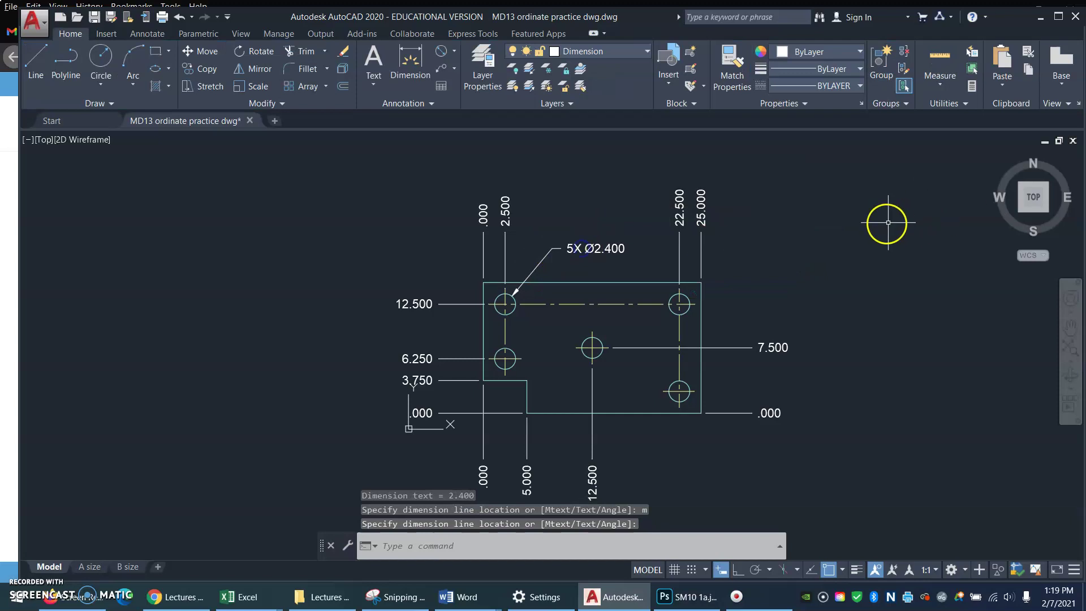